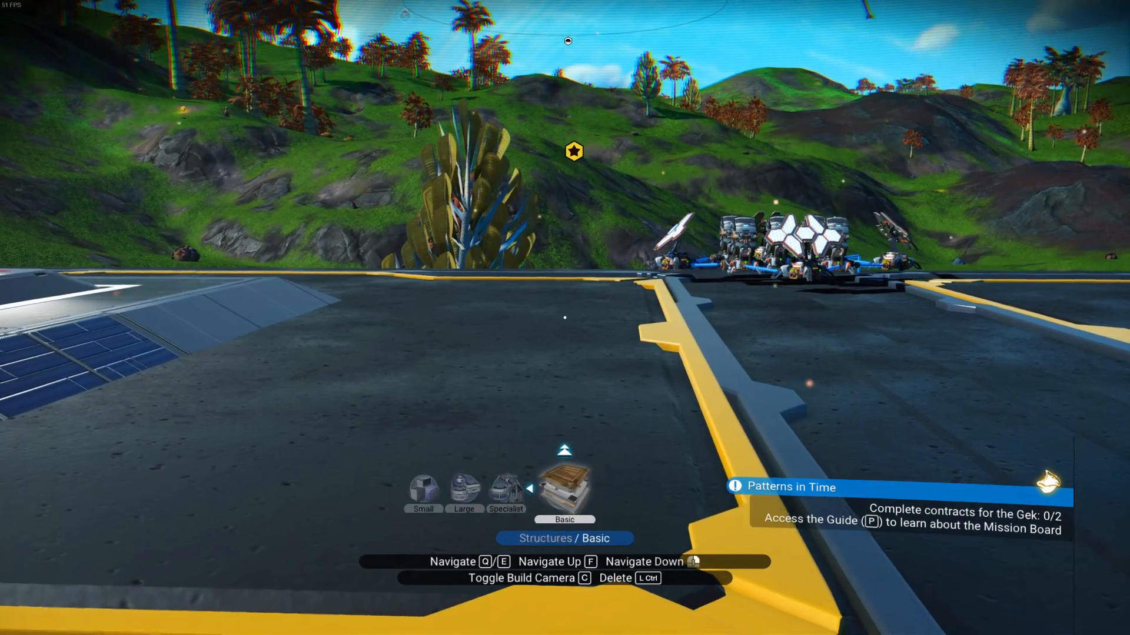
# Step: Place a Small Concrete Wall from the Basic Concrete structures on the landing platform and leave build mode
pyautogui.click(565, 318)
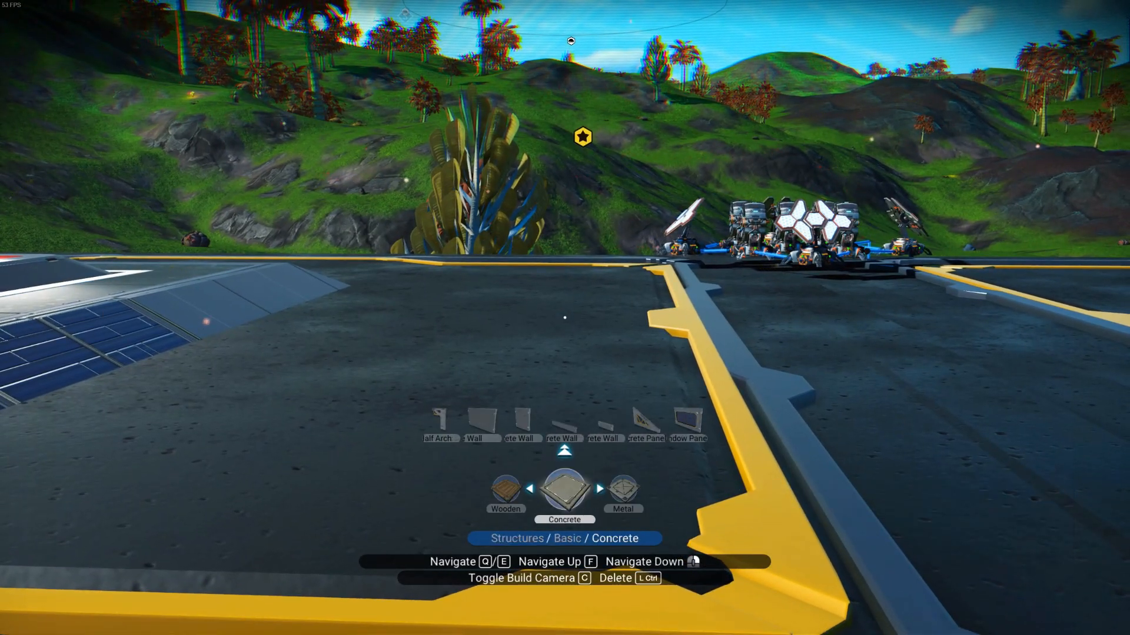
pyautogui.click(564, 318)
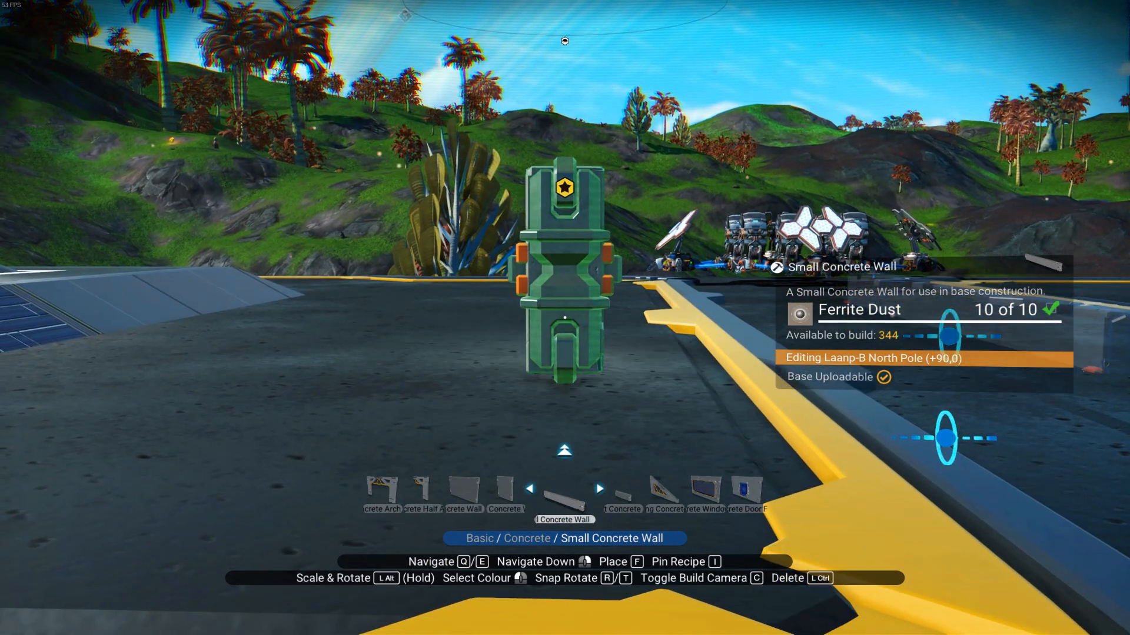
pyautogui.rightClick(564, 317)
pyautogui.press('a')
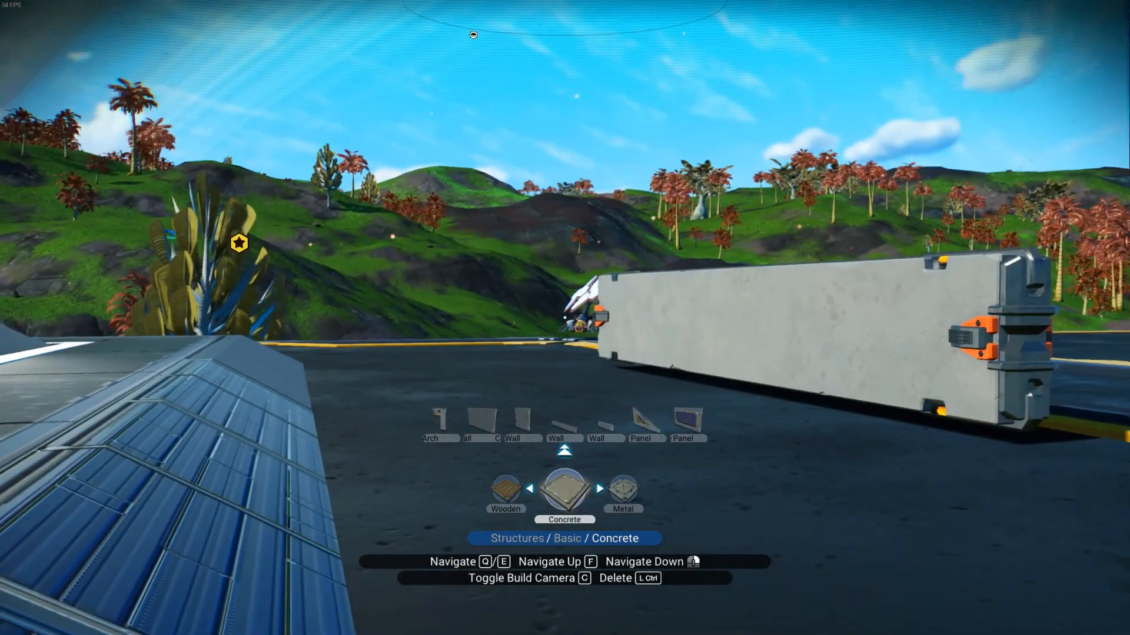
pyautogui.rightClick(565, 318)
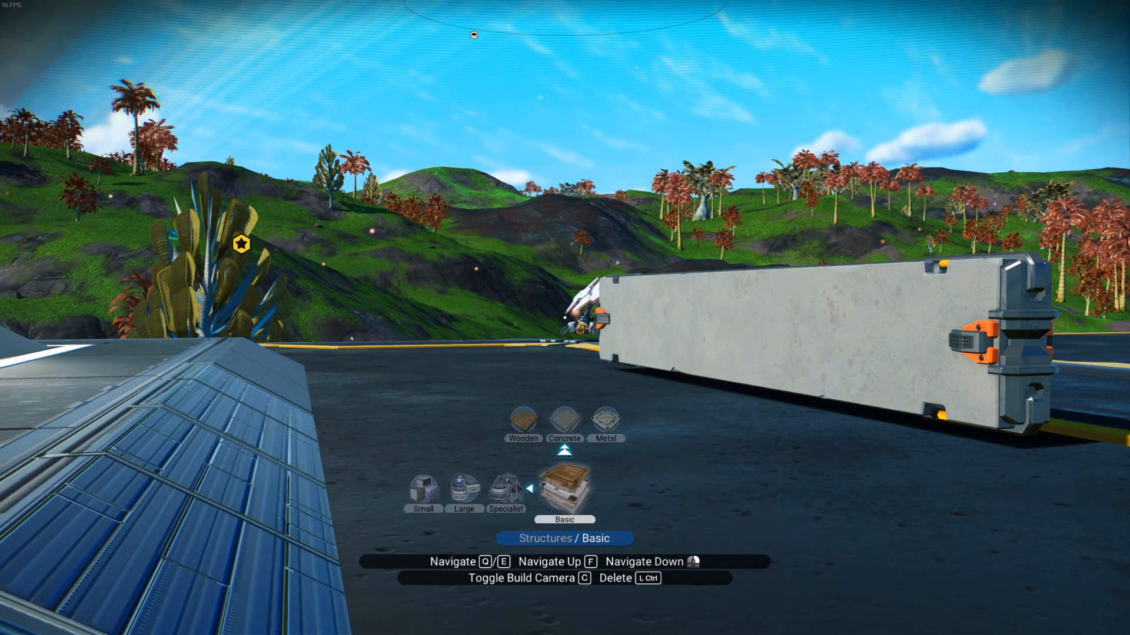
pyautogui.rightClick(565, 317)
pyautogui.rightClick(564, 318)
pyautogui.press('d')
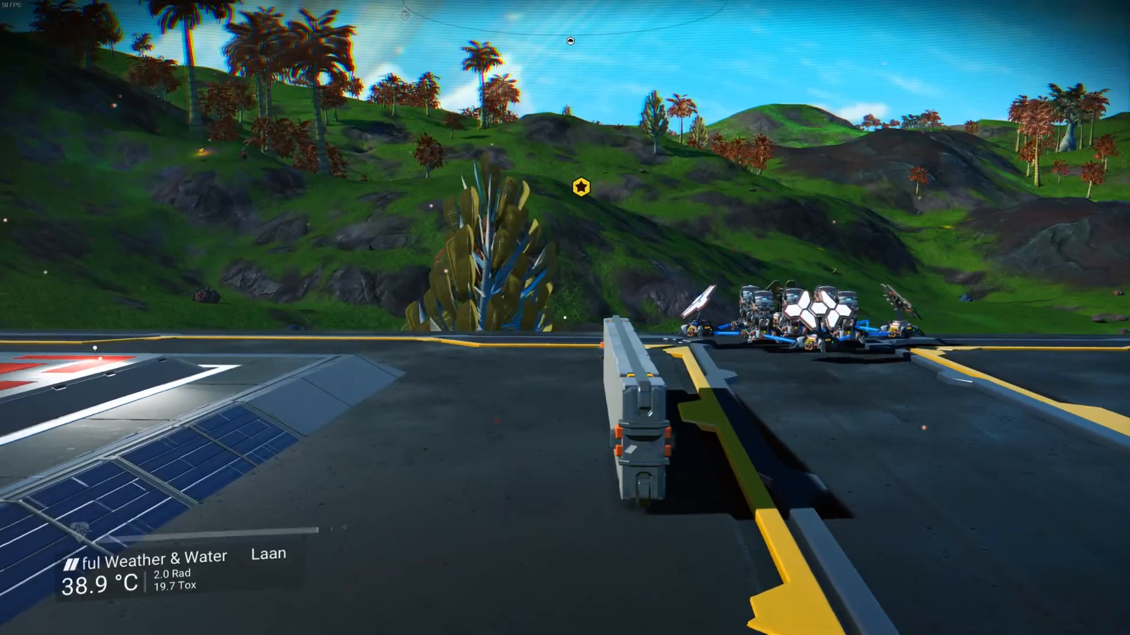
# Step: Run to the starship parked on the landing pad and board it
pyautogui.press('a')
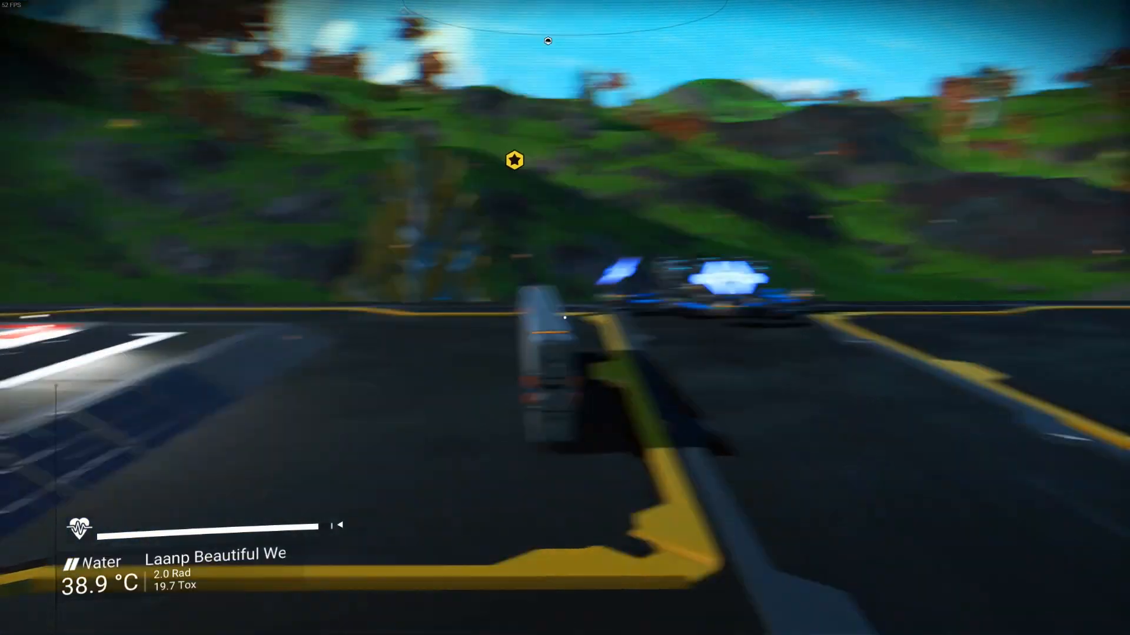
pyautogui.hotkey('shift', 'w')
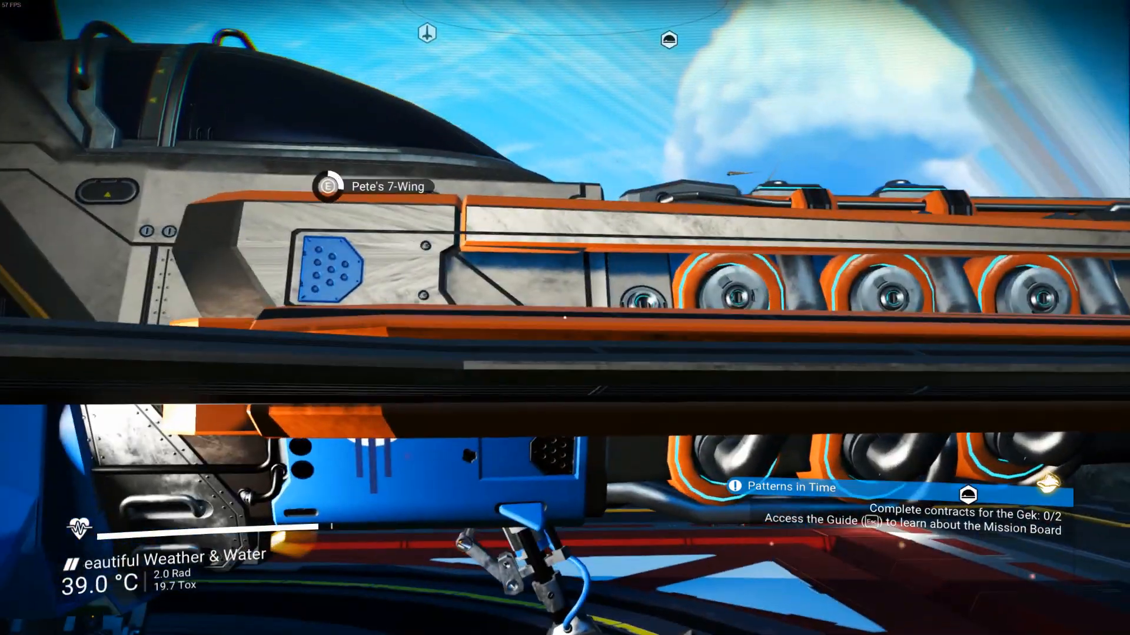
pyautogui.press('e')
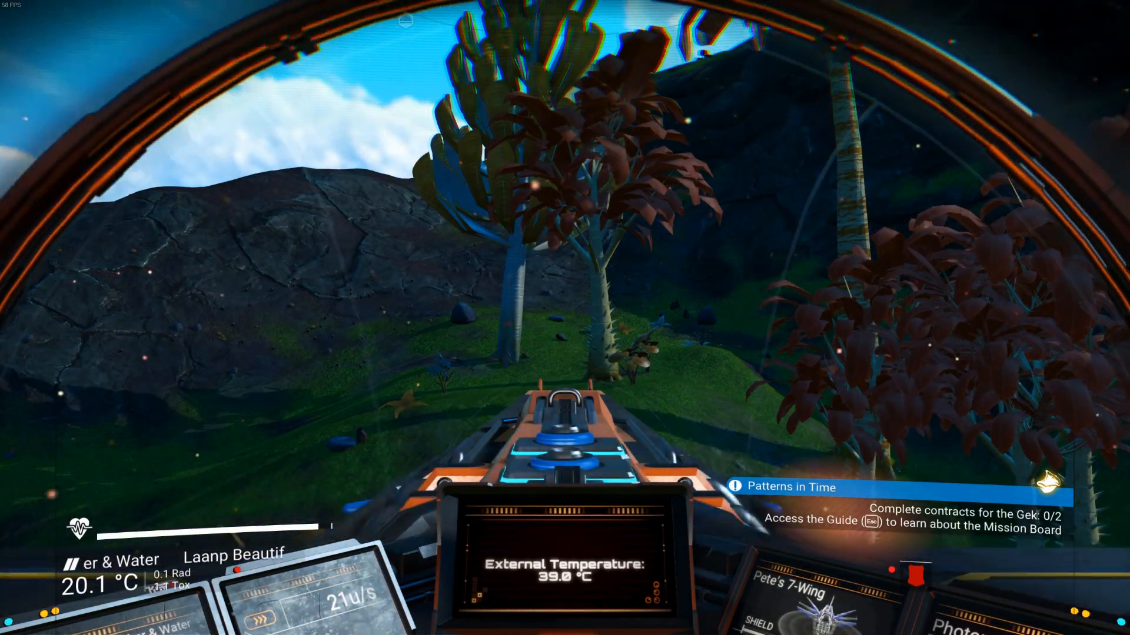
pyautogui.press('e')
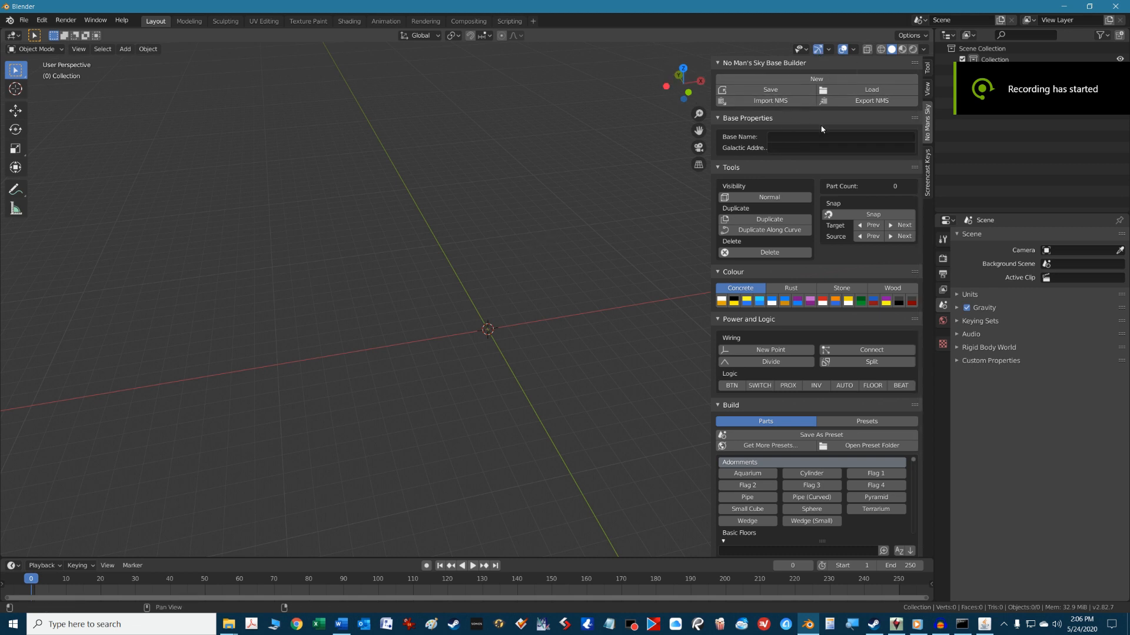
# Step: In Blender, import the base from No Man's Sky with the Base Builder add-on
pyautogui.click(770, 100)
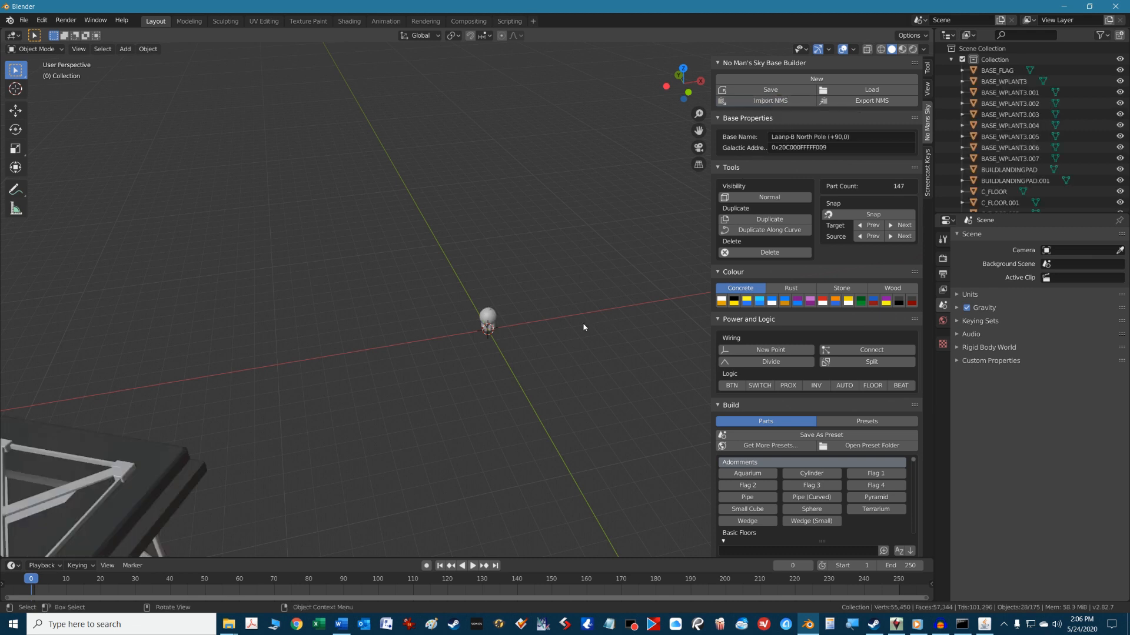
pyautogui.moveTo(527, 432); pyautogui.dragTo(326, 374, button='middle')
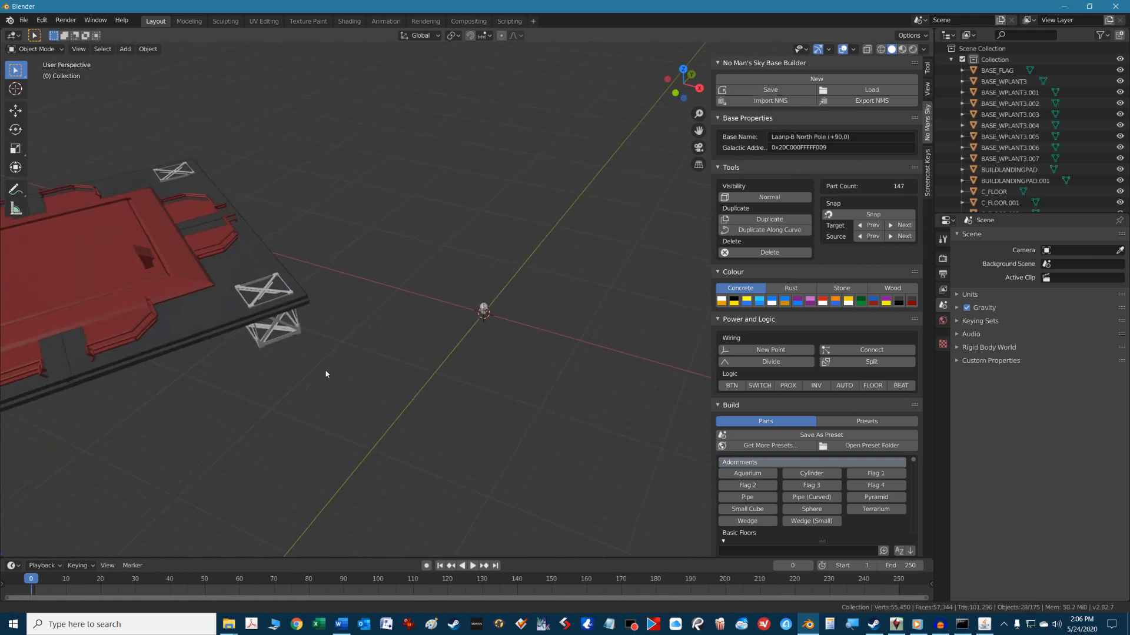
pyautogui.keyDown('alt'); pyautogui.keyDown('shift'); pyautogui.moveTo(326, 374); pyautogui.dragTo(671, 268); pyautogui.keyUp('shift'); pyautogui.keyUp('alt')
pyautogui.scroll(-4, 552, 337)
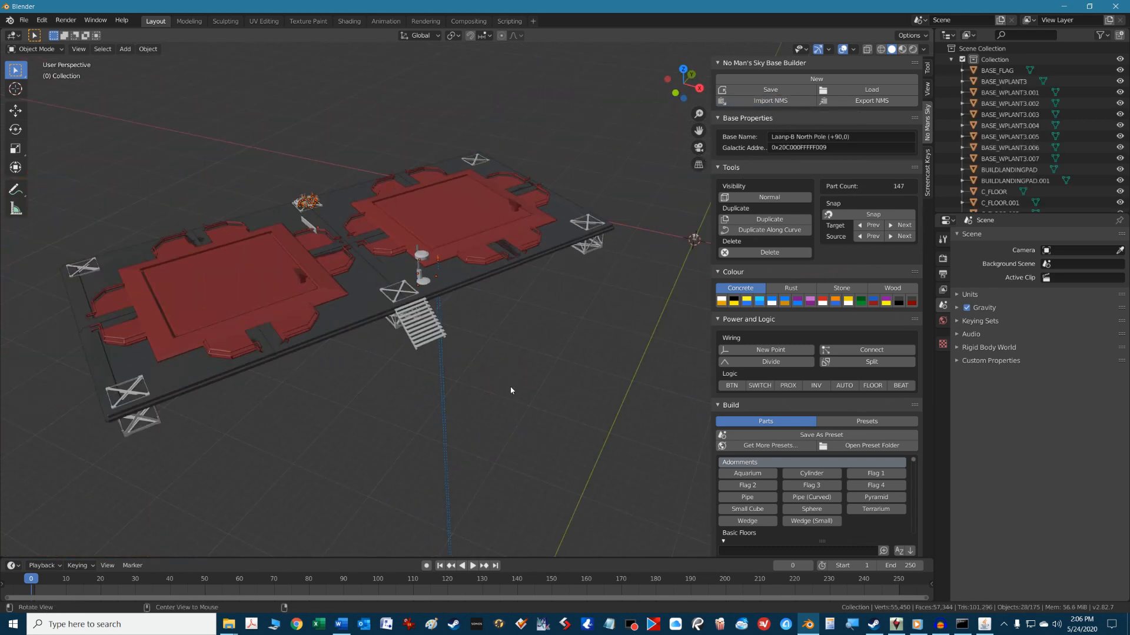
pyautogui.moveTo(510, 390); pyautogui.dragTo(483, 380, button='middle')
pyautogui.scroll(6, 394, 275)
# Step: Hide the floor piece C_FLOOR.007, the landing pad above the wiring and the part BASE_WPLANT3.005
pyautogui.click(481, 388)
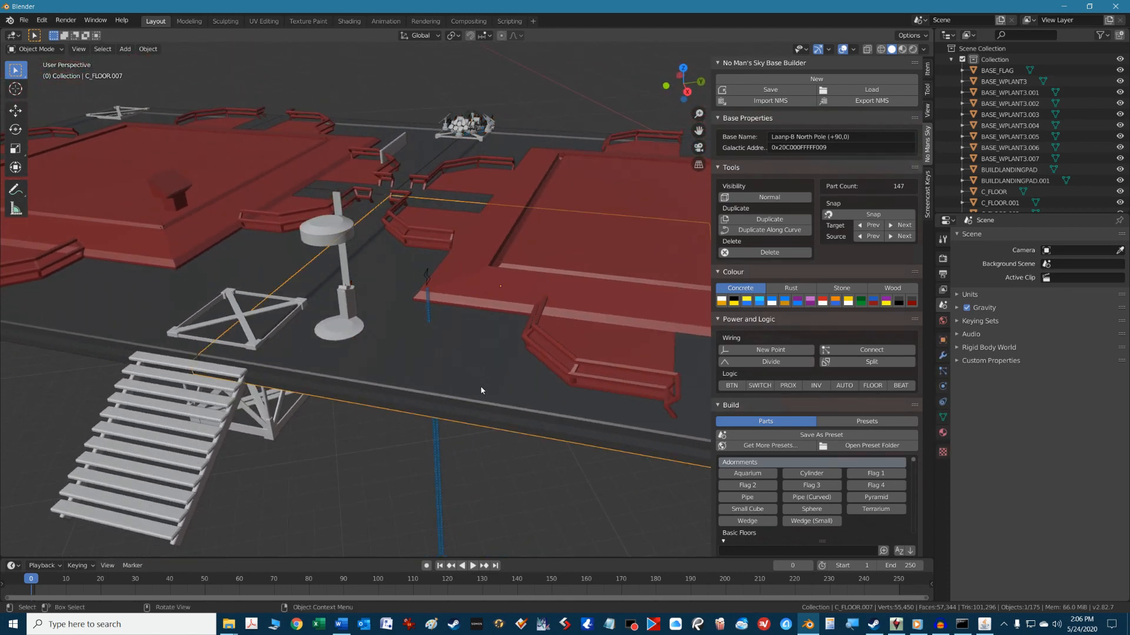
pyautogui.press('h')
pyautogui.click(532, 290)
pyautogui.press('h')
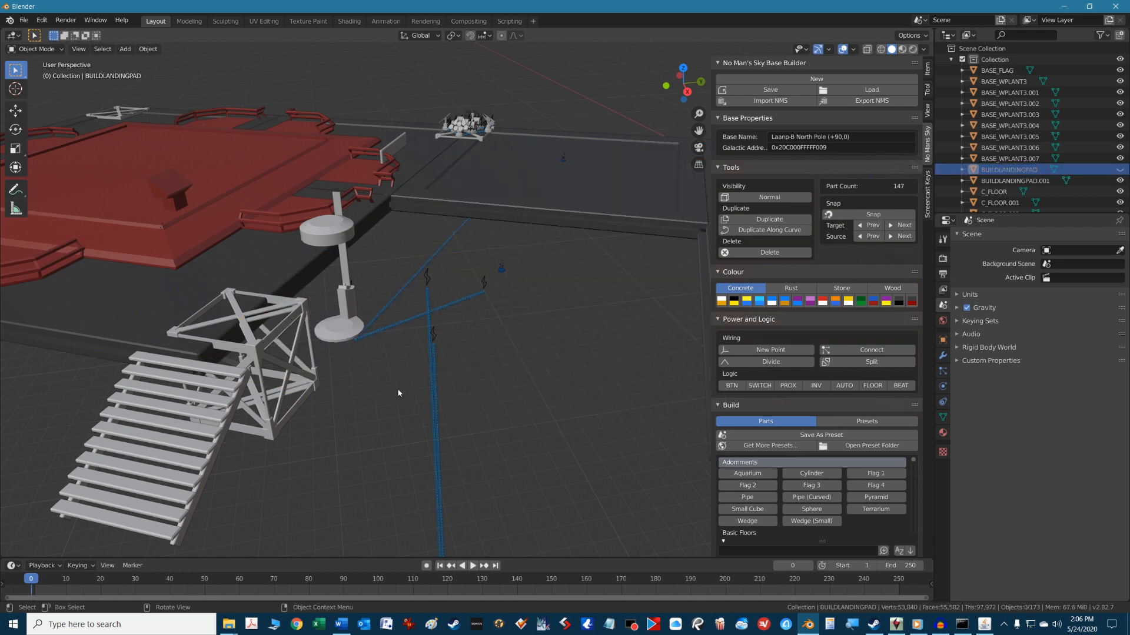
pyautogui.moveTo(400, 404); pyautogui.dragTo(441, 398, button='middle')
pyautogui.click(509, 324)
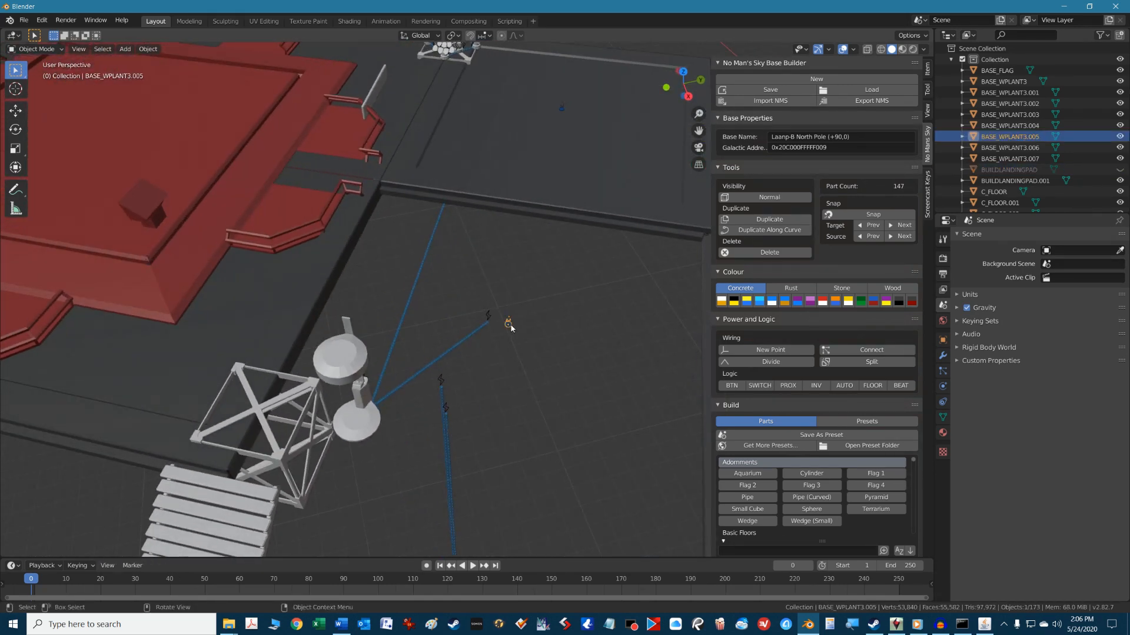
pyautogui.moveTo(468, 426); pyautogui.dragTo(424, 453, button='middle')
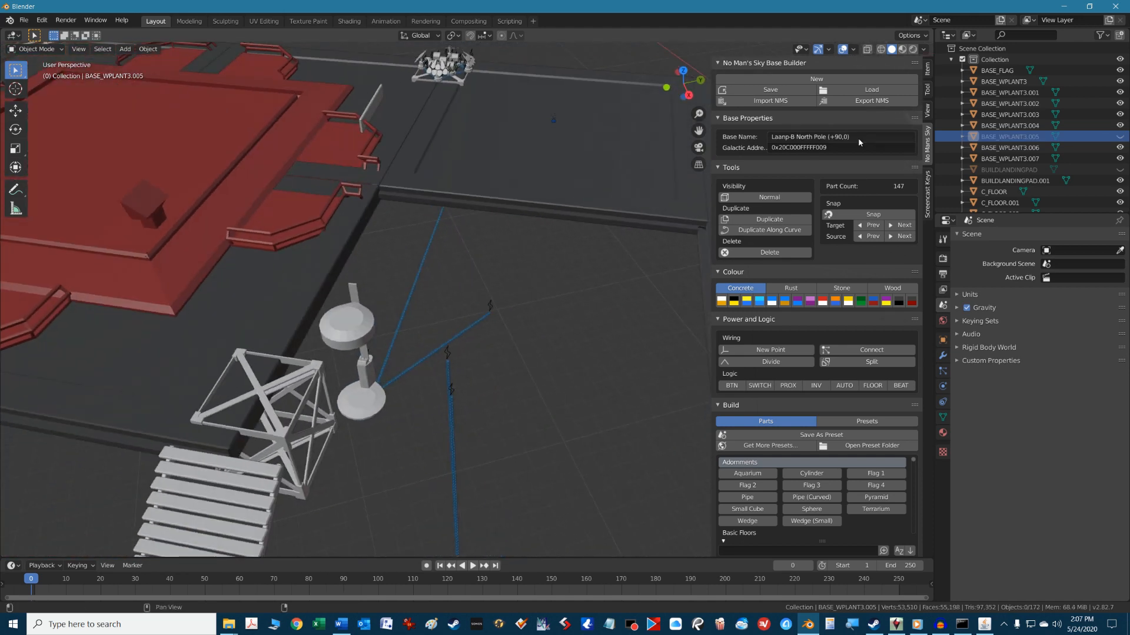
# Step: Select the vertical power line U_PORTALLINE and show its transform values and custom properties
pyautogui.click(928, 196)
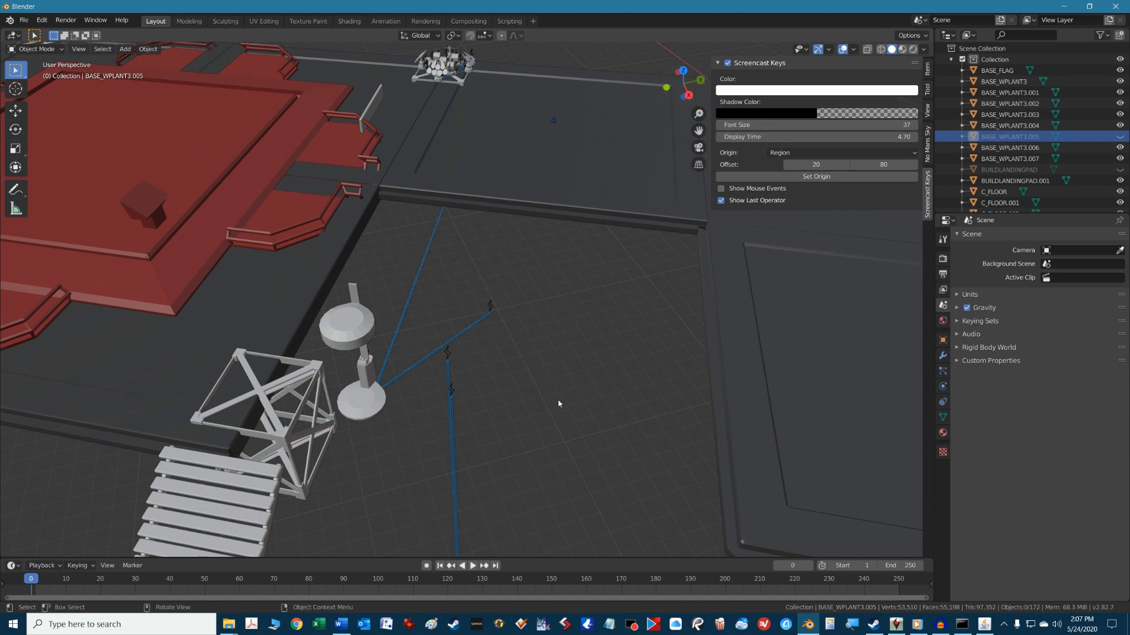
pyautogui.moveTo(559, 404); pyautogui.dragTo(369, 377, button='middle')
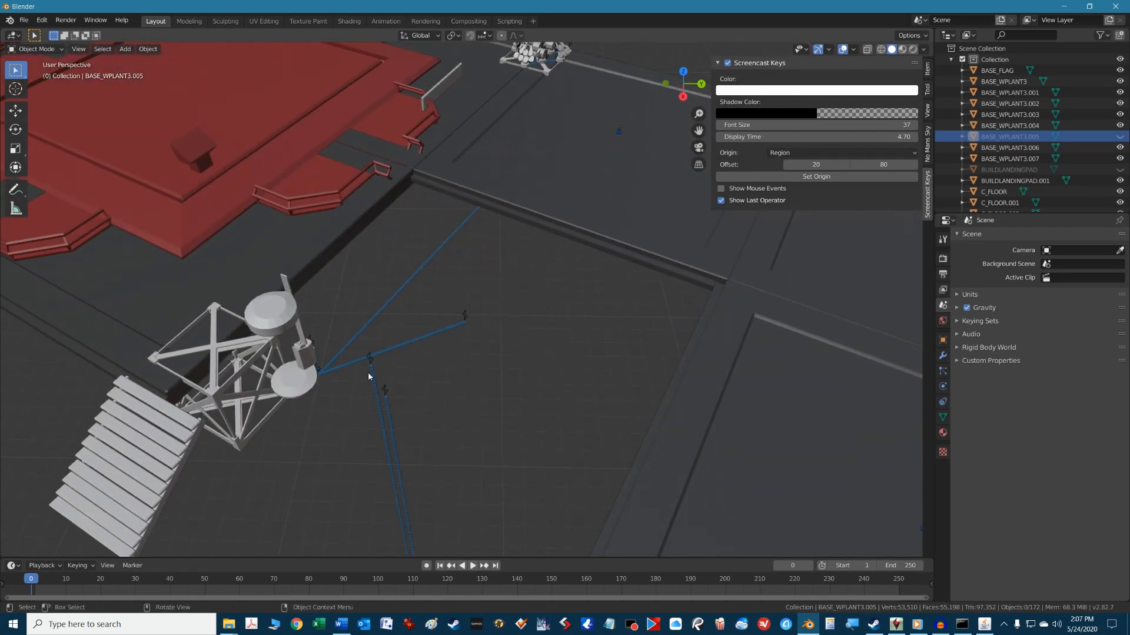
pyautogui.click(372, 375)
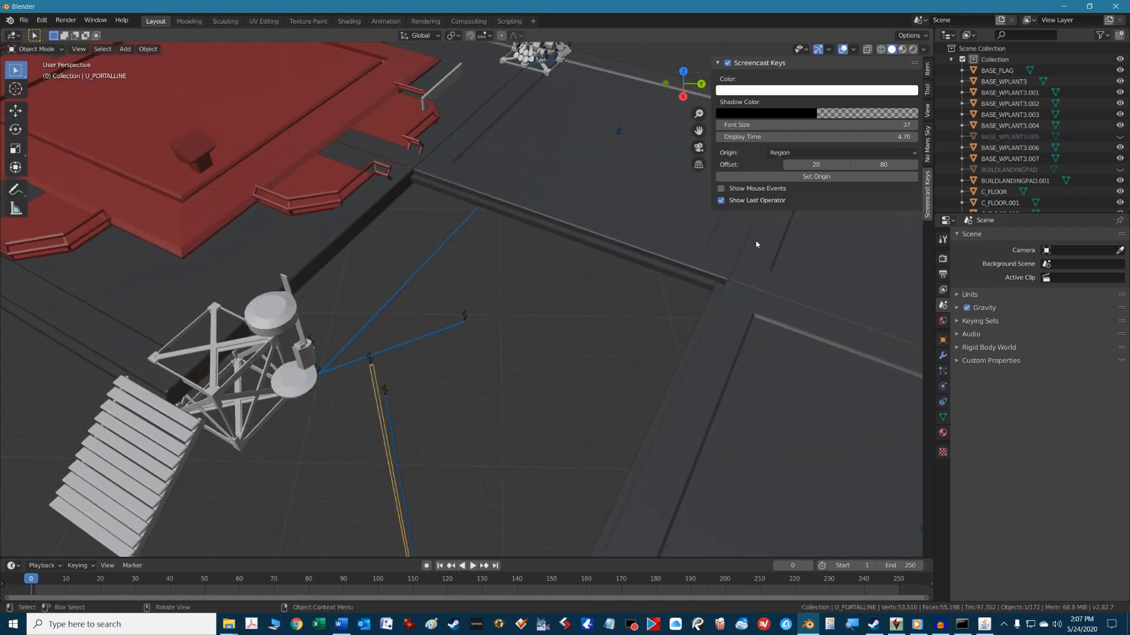
pyautogui.click(928, 69)
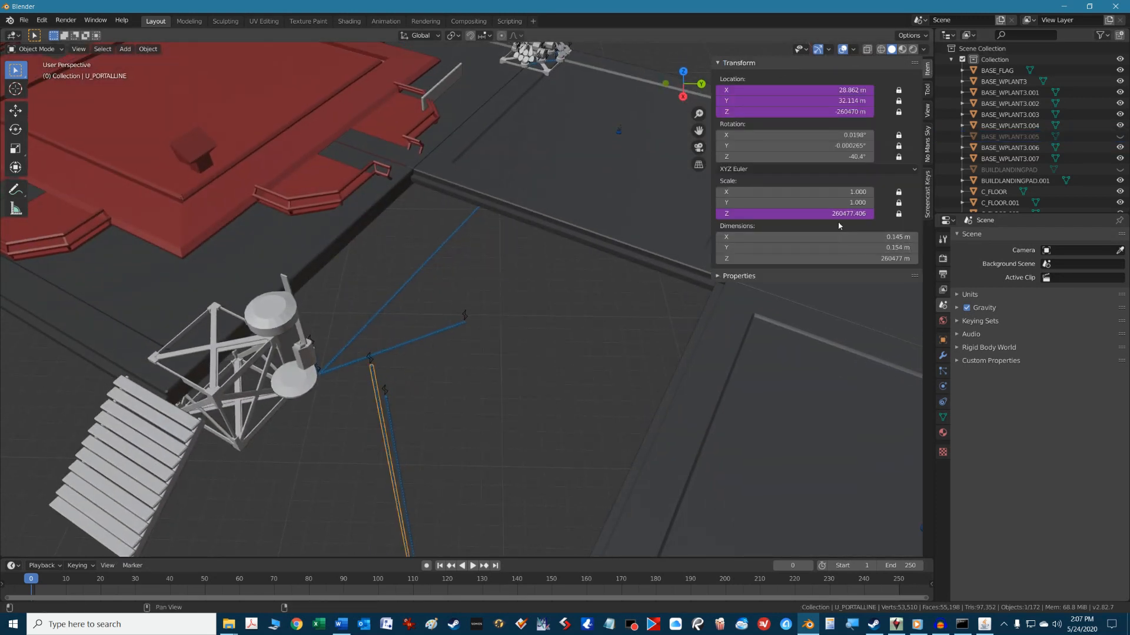
pyautogui.click(756, 277)
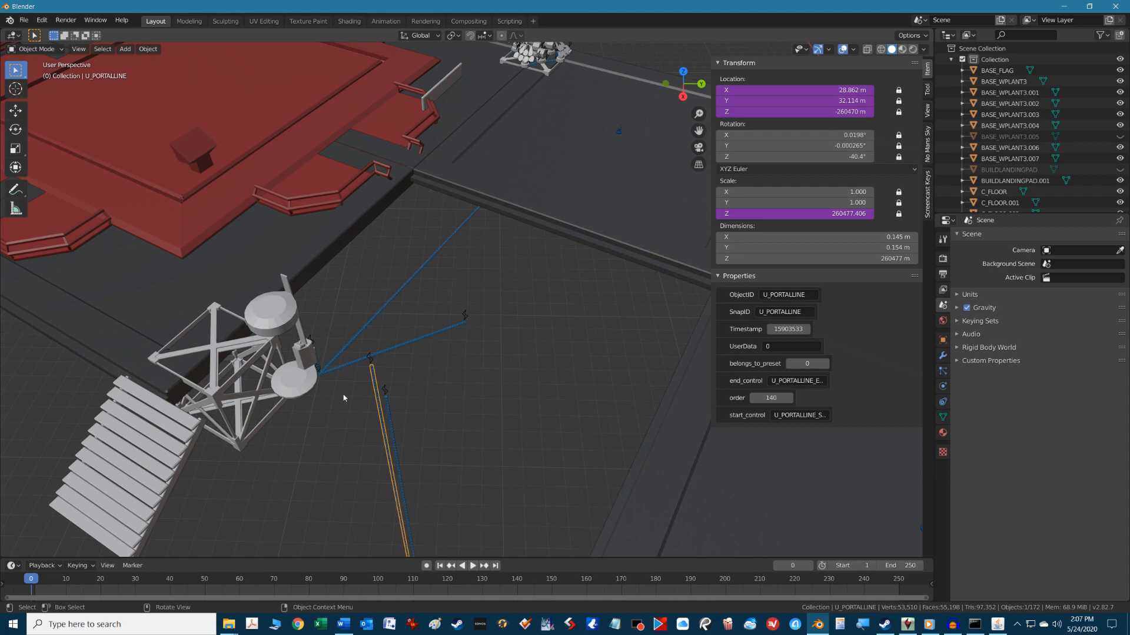
# Step: Select the end control U_PORTALLINE_END and set the transform orientation to Normal
pyautogui.moveTo(310, 444); pyautogui.dragTo(333, 417, button='middle')
pyautogui.click(434, 328)
pyautogui.moveTo(433, 329); pyautogui.dragTo(399, 404, button='middle')
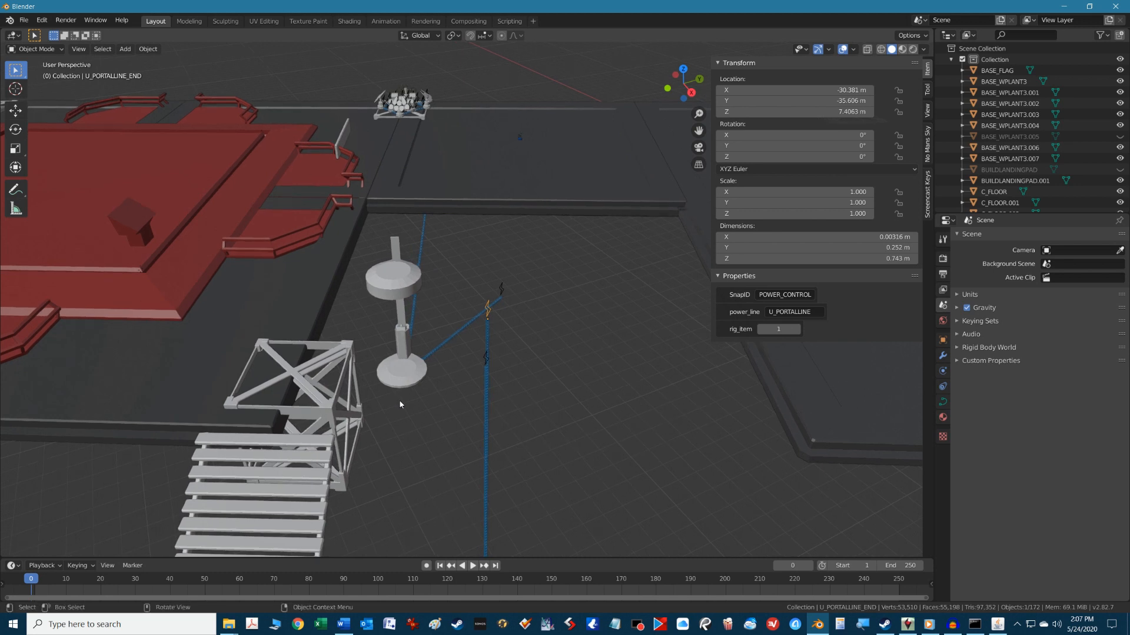
pyautogui.click(430, 37)
pyautogui.click(408, 93)
# Step: In top view, move the portal line's end control onto the post-mounted device, to about X -31.32 m, Y -38.93 m
pyautogui.press('KP_7')
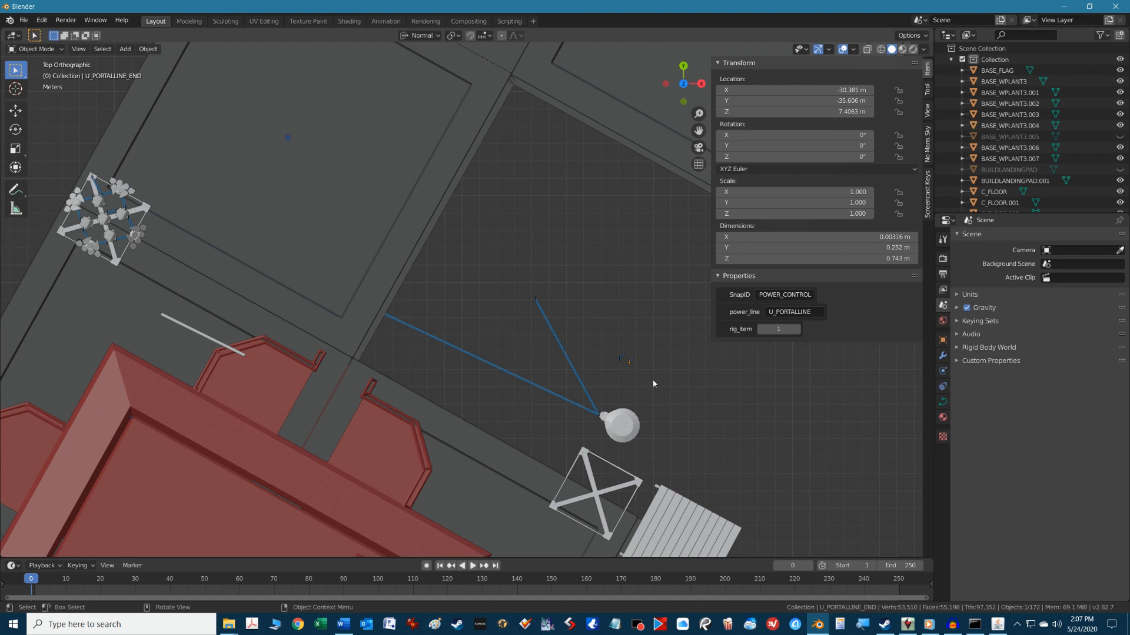
pyautogui.press('g')
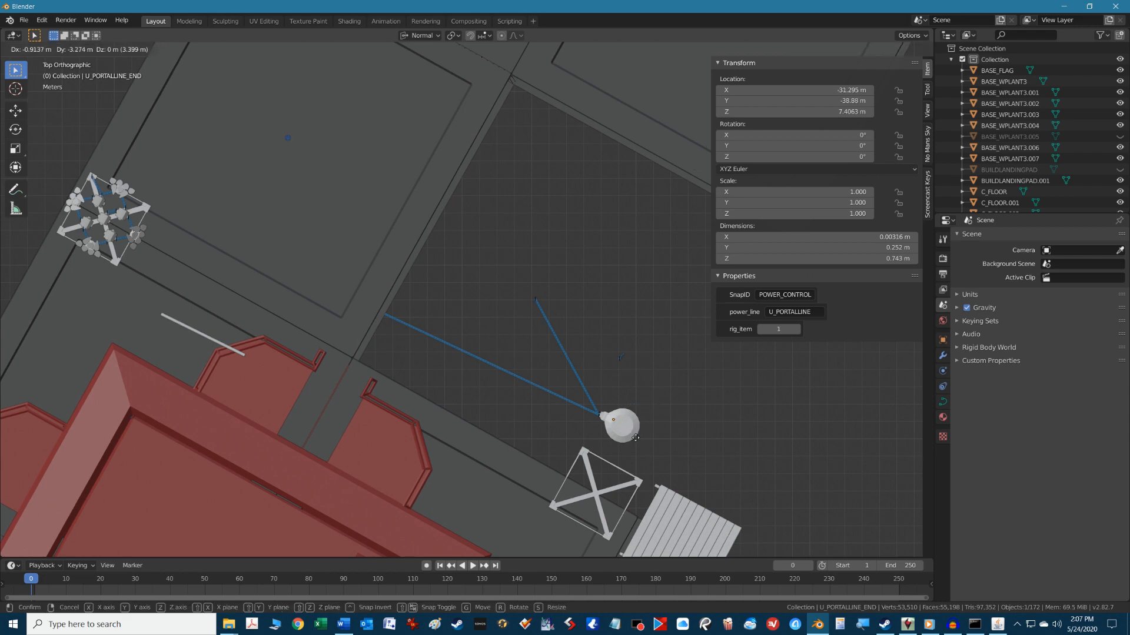
pyautogui.click(634, 438)
# Step: Raise the portal line's end control slightly above the device's housing, to about Z 7.49 m
pyautogui.moveTo(659, 449); pyautogui.dragTo(596, 362, button='middle')
pyautogui.scroll(5, 450, 303)
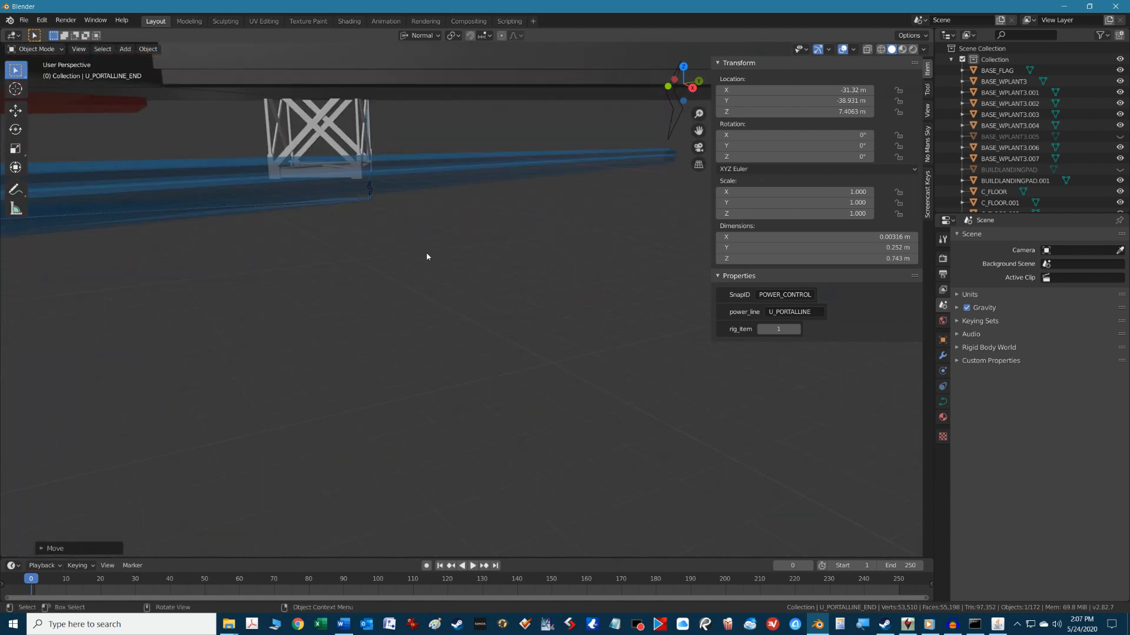
pyautogui.keyDown('shift'); pyautogui.moveTo(426, 252); pyautogui.dragTo(506, 312, button='middle'); pyautogui.keyUp('shift')
pyautogui.scroll(-5, 506, 312)
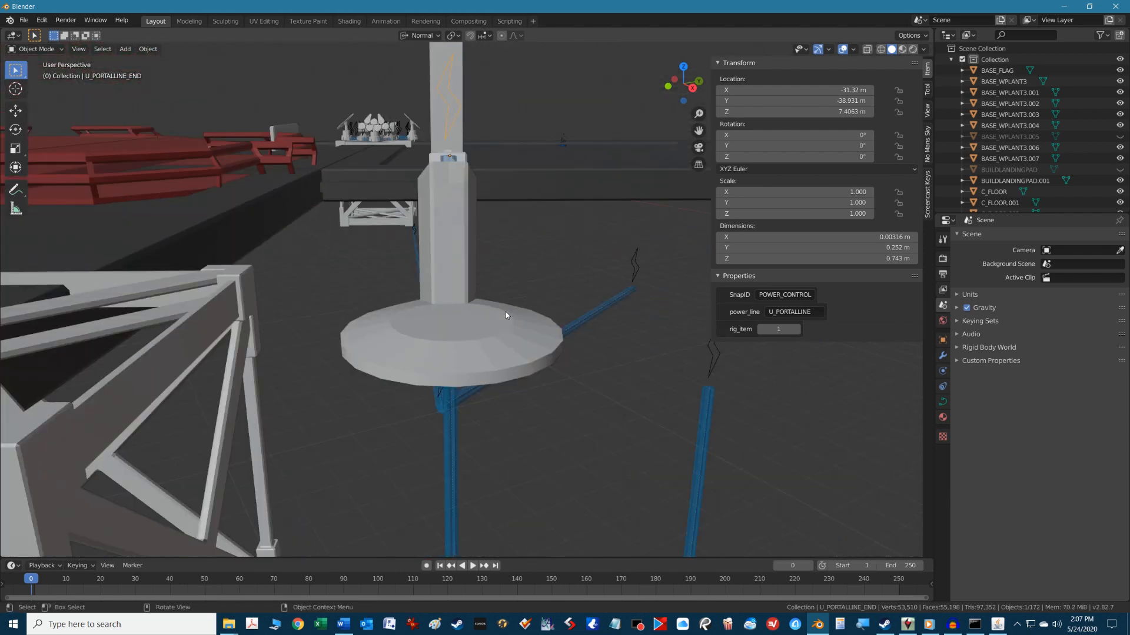
pyautogui.keyDown('shift'); pyautogui.moveTo(506, 251); pyautogui.dragTo(509, 338, button='middle'); pyautogui.keyUp('shift')
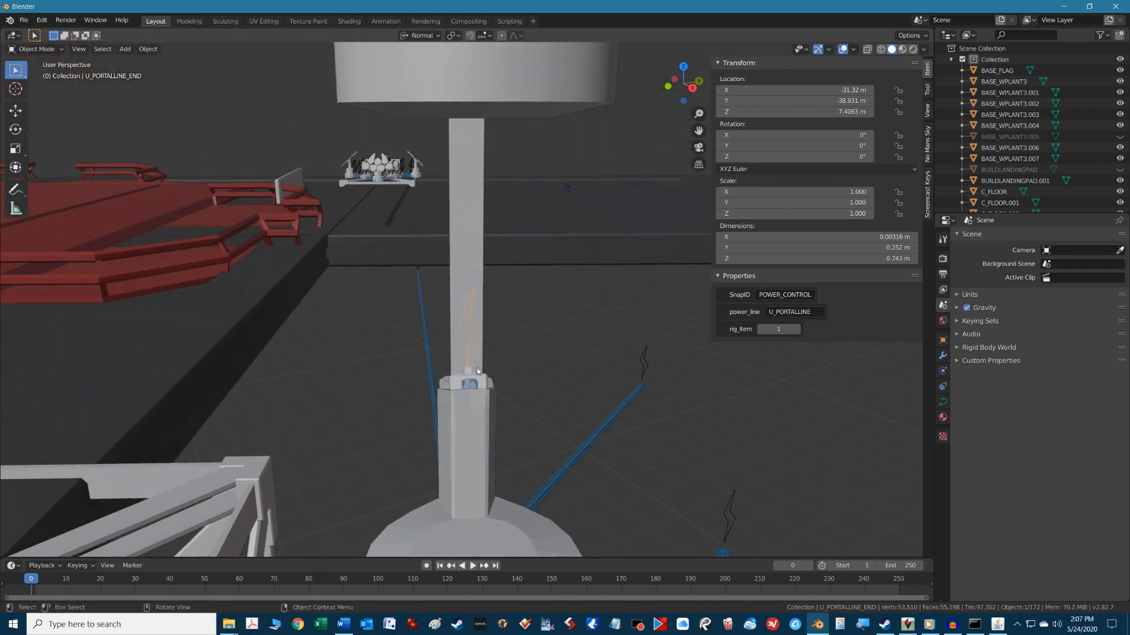
pyautogui.scroll(1, 476, 372)
pyautogui.keyDown('shift'); pyautogui.moveTo(490, 433); pyautogui.dragTo(484, 414, button='middle'); pyautogui.keyUp('shift')
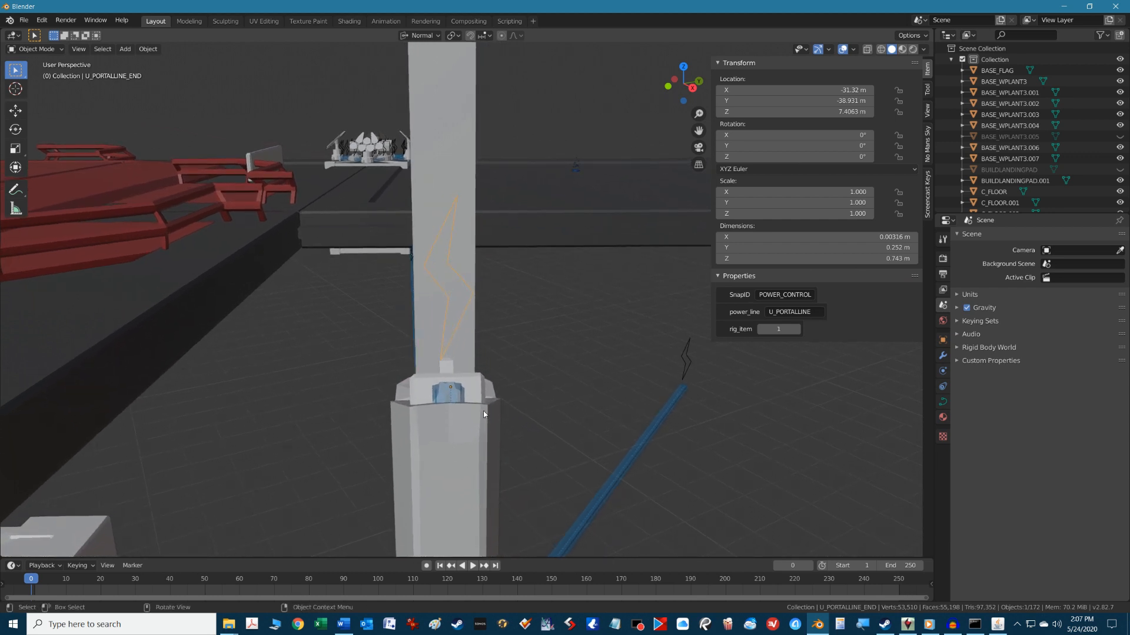
pyautogui.press('g')
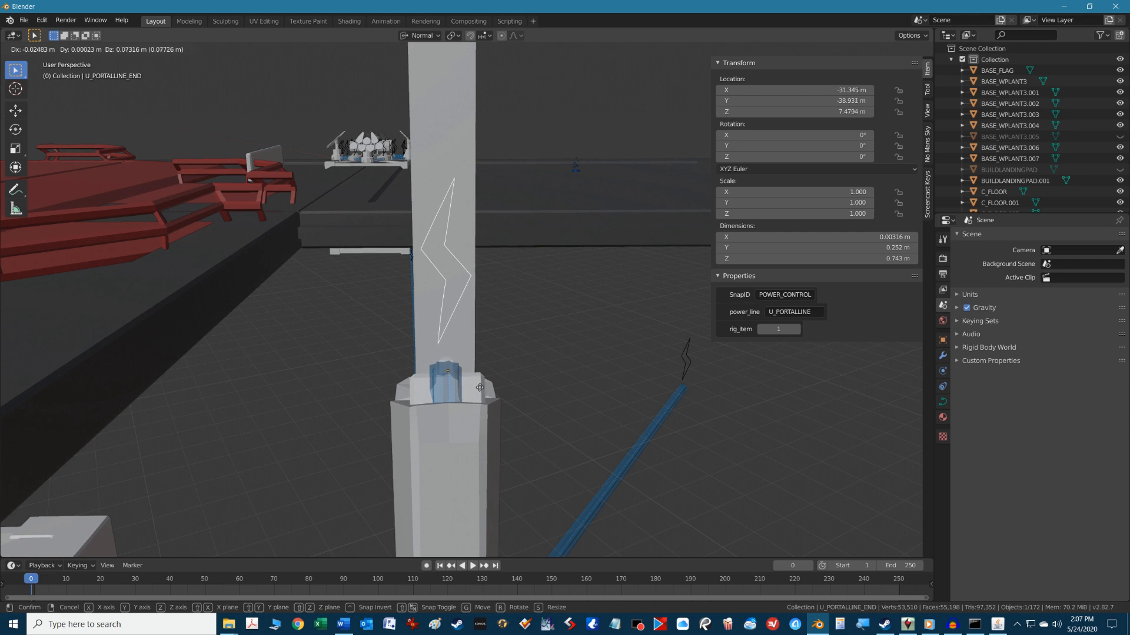
pyautogui.click(479, 385)
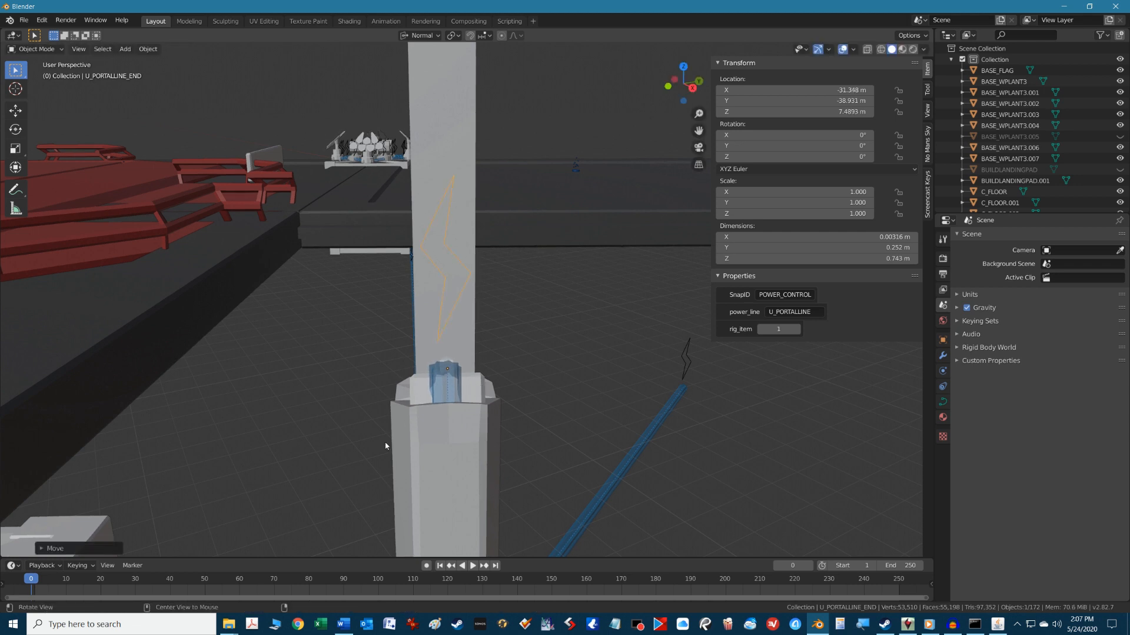
# Step: Align the end control with the small knob on the device's sloped block, at about X -31.55 m, Y -38.83 m, Z 7.40 m
pyautogui.moveTo(481, 386); pyautogui.dragTo(415, 441, button='middle')
pyautogui.keyDown('shift'); pyautogui.moveTo(566, 393); pyautogui.dragTo(677, 315, button='middle'); pyautogui.keyUp('shift')
pyautogui.scroll(3, 412, 406)
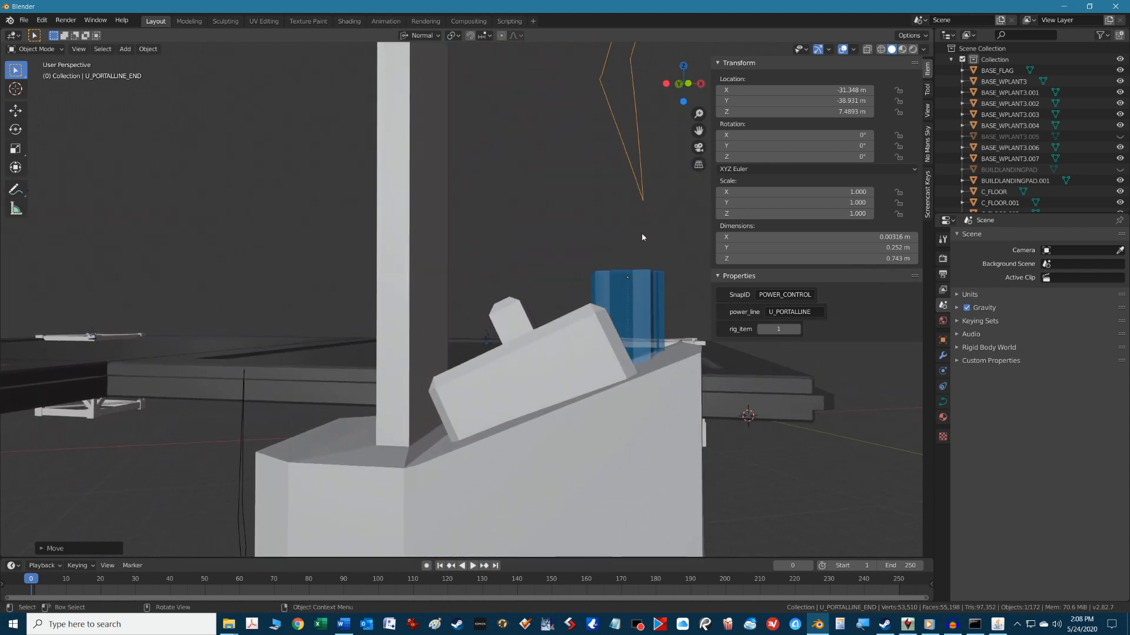
pyautogui.press('g')
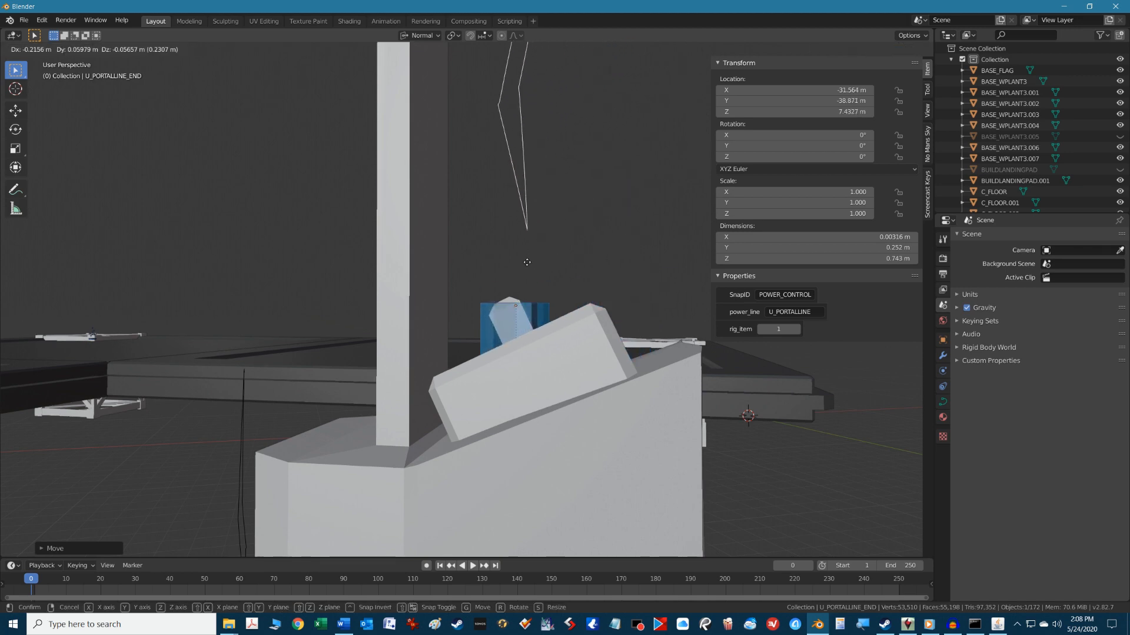
pyautogui.click(524, 272)
pyautogui.moveTo(524, 271); pyautogui.dragTo(470, 376, button='middle')
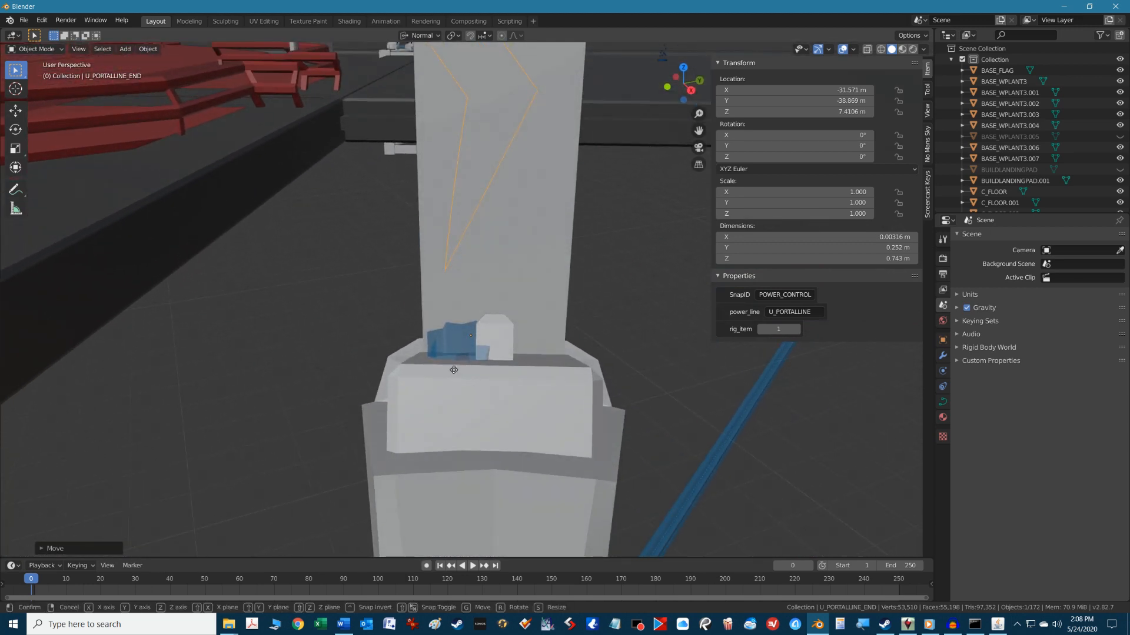
pyautogui.press('g')
pyautogui.click(481, 376)
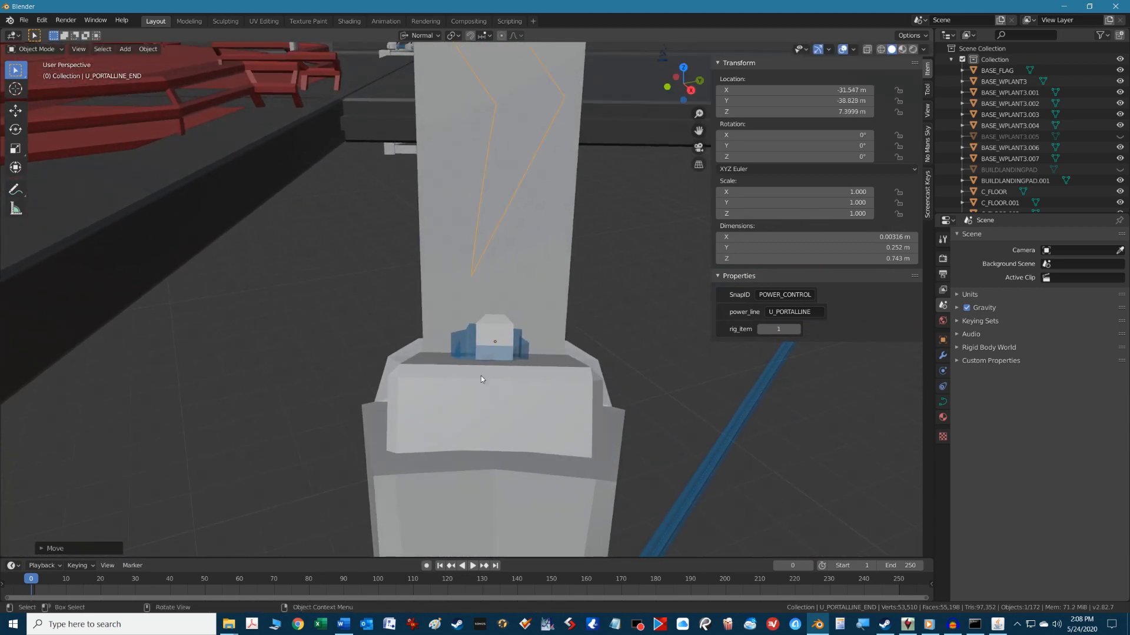
# Step: Delete the stray power control U_POWERLINE.009_START at the loose end of the line beside the device
pyautogui.moveTo(481, 375); pyautogui.dragTo(637, 478, button='middle')
pyautogui.click(836, 434)
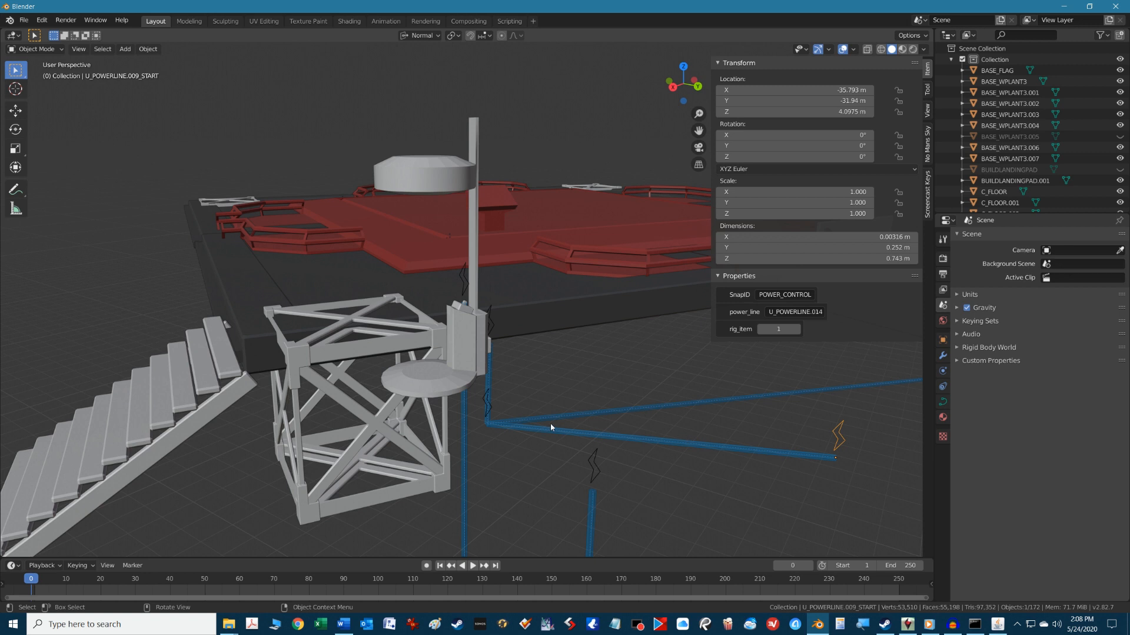
pyautogui.press('Delete')
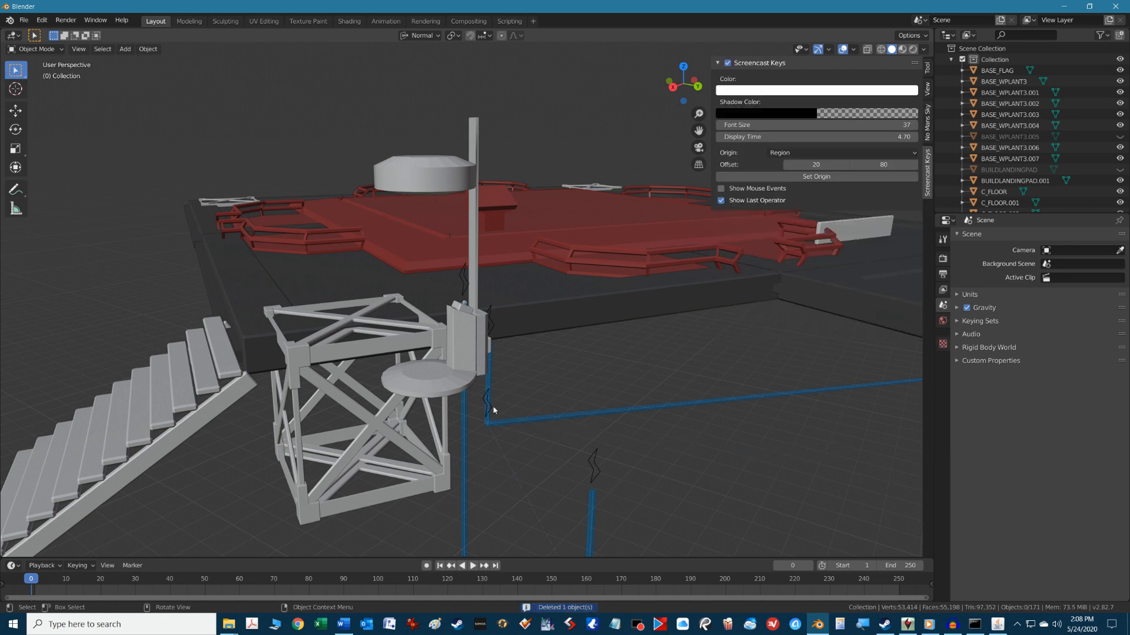
# Step: Connect the power control U_POWERLINE.008_END below the device to U_POWERLINE.016_END at the top of the neighbouring vertical line
pyautogui.click(494, 410)
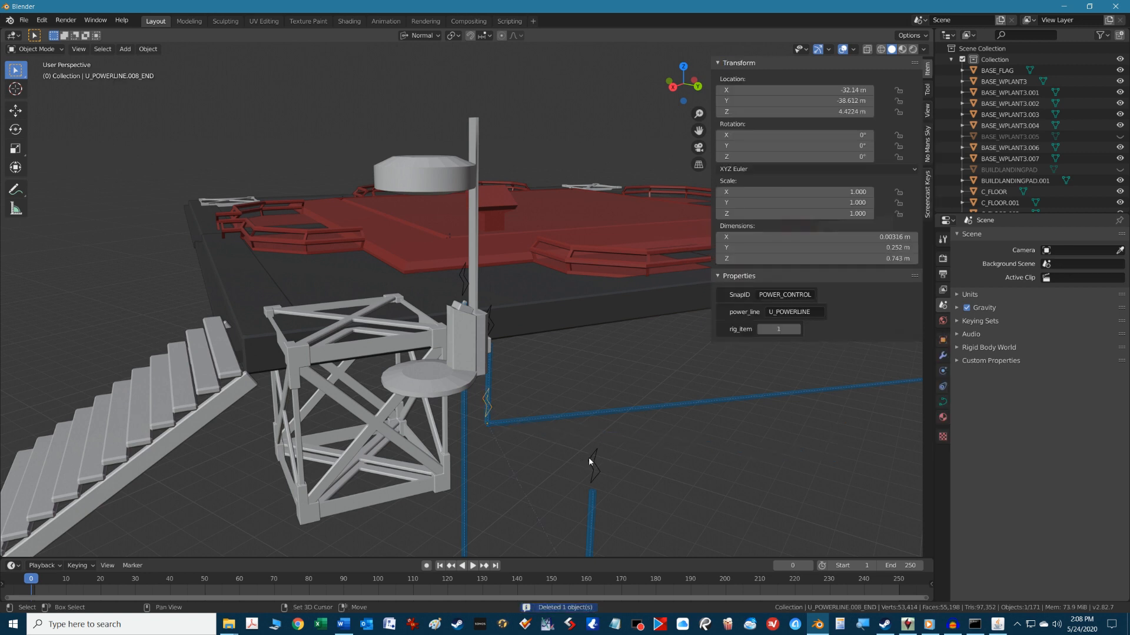
pyautogui.click(928, 151)
pyautogui.click(871, 350)
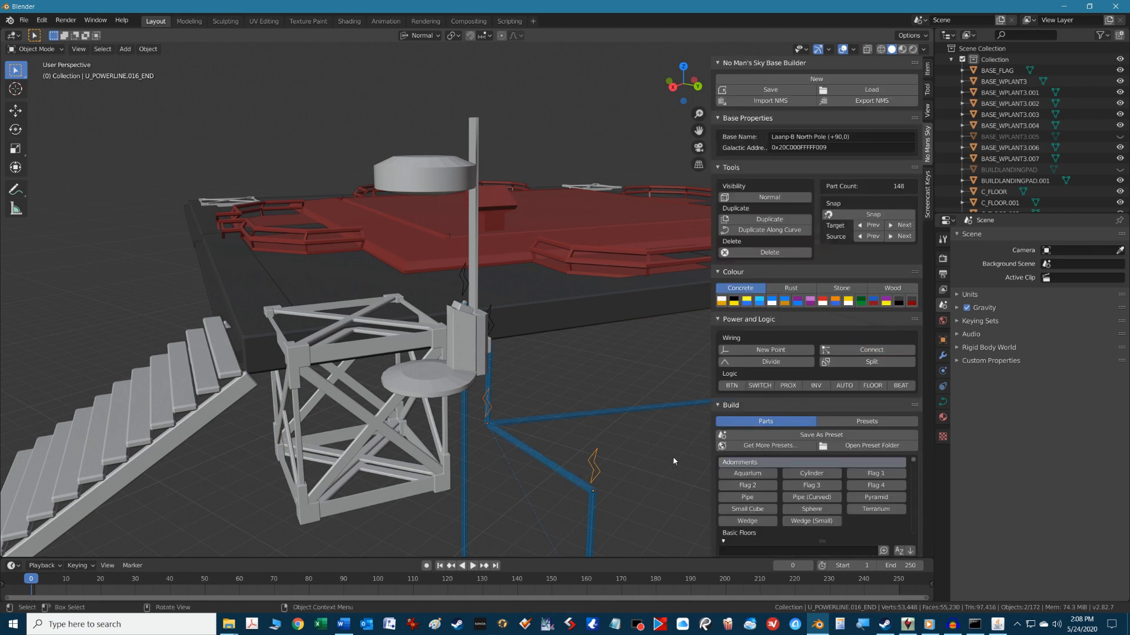
# Step: Unhide the hidden landing pad and other parts, and clear the selection
pyautogui.moveTo(674, 460); pyautogui.dragTo(571, 456, button='middle')
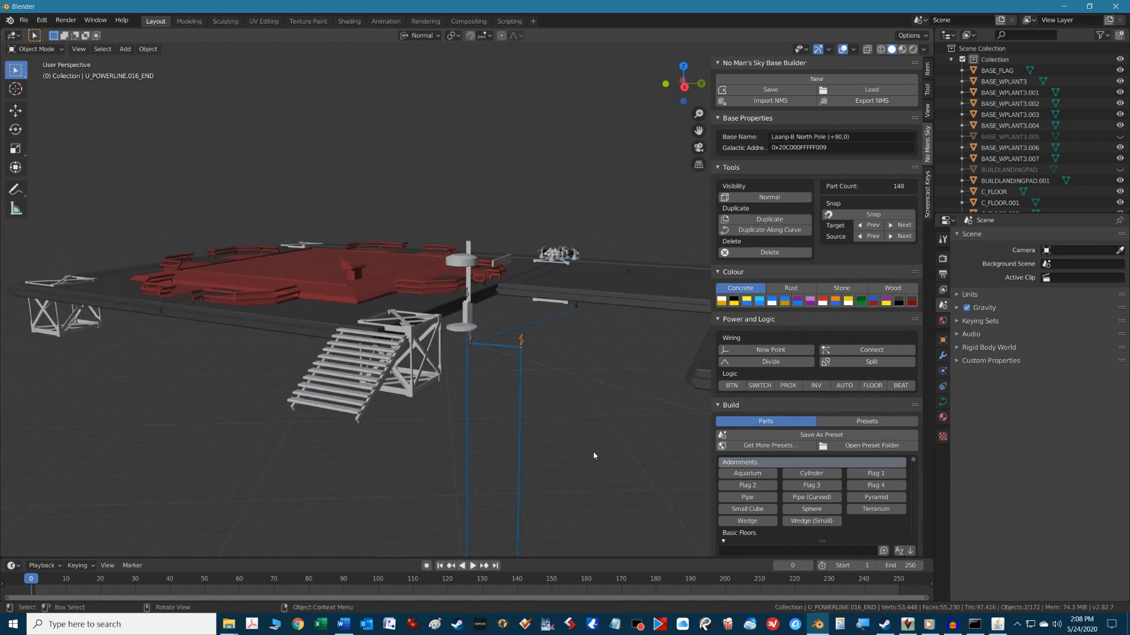
pyautogui.hotkey('alt', 'h')
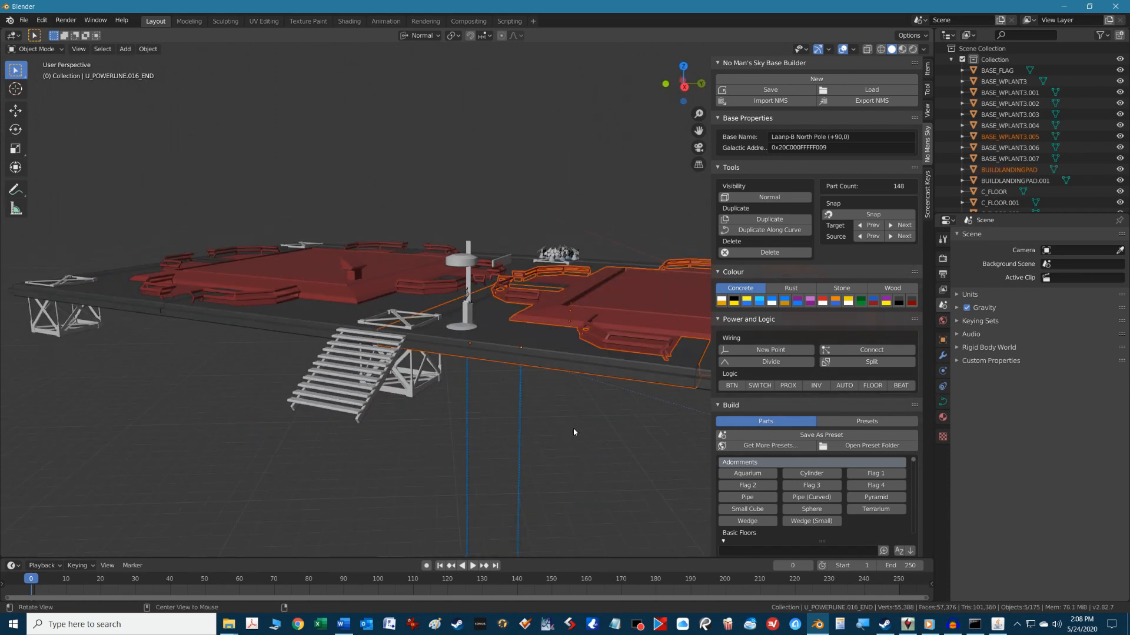
pyautogui.moveTo(603, 451); pyautogui.dragTo(365, 449, button='middle')
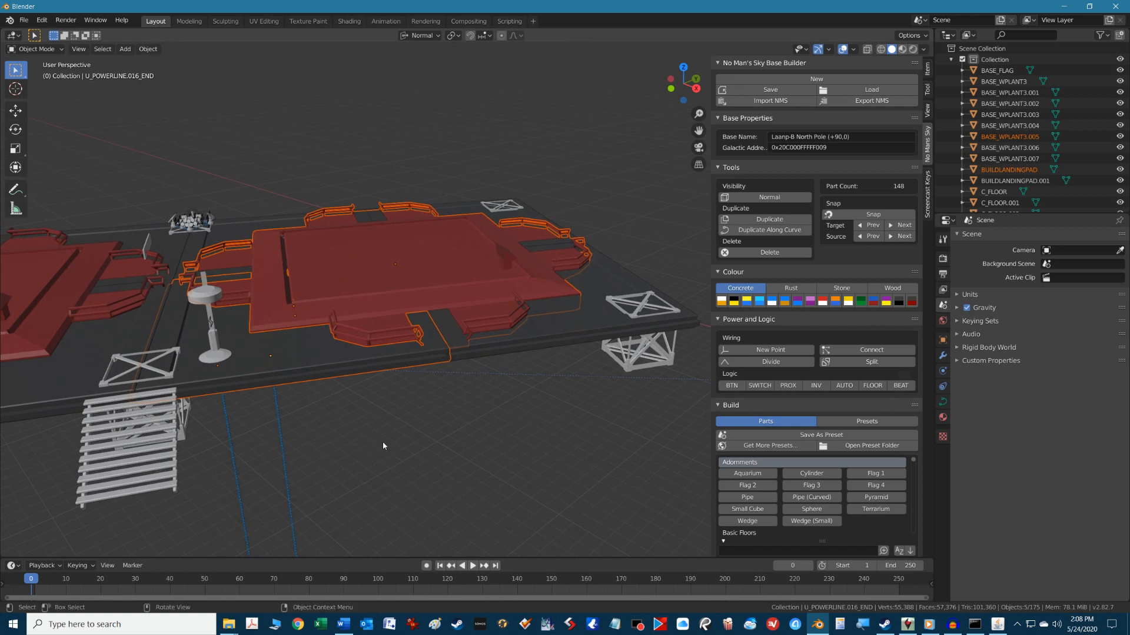
pyautogui.click(472, 446)
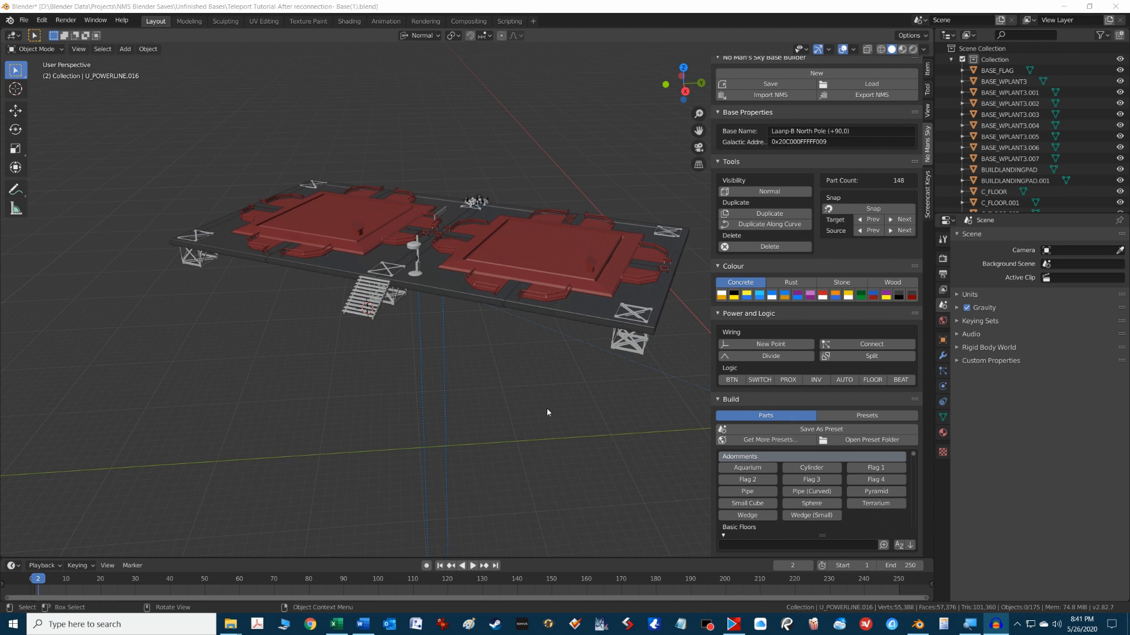
# Step: Select the long vertical power line U_POWERLINE.016 and divide it to add a midpoint control
pyautogui.click(546, 408)
pyautogui.click(444, 348)
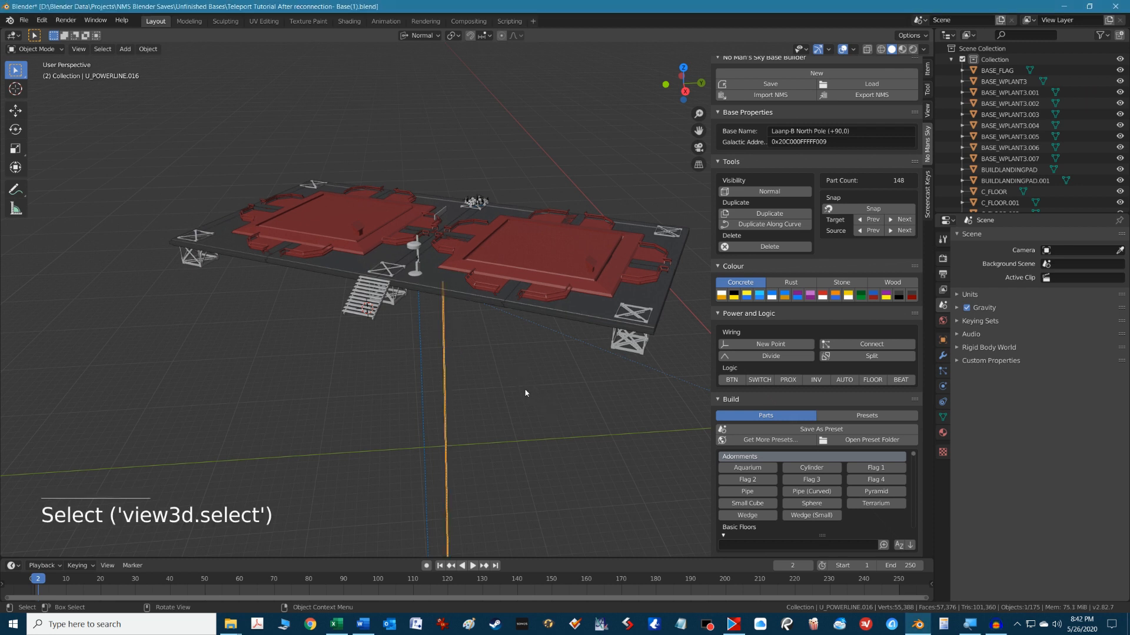
pyautogui.press('alt')
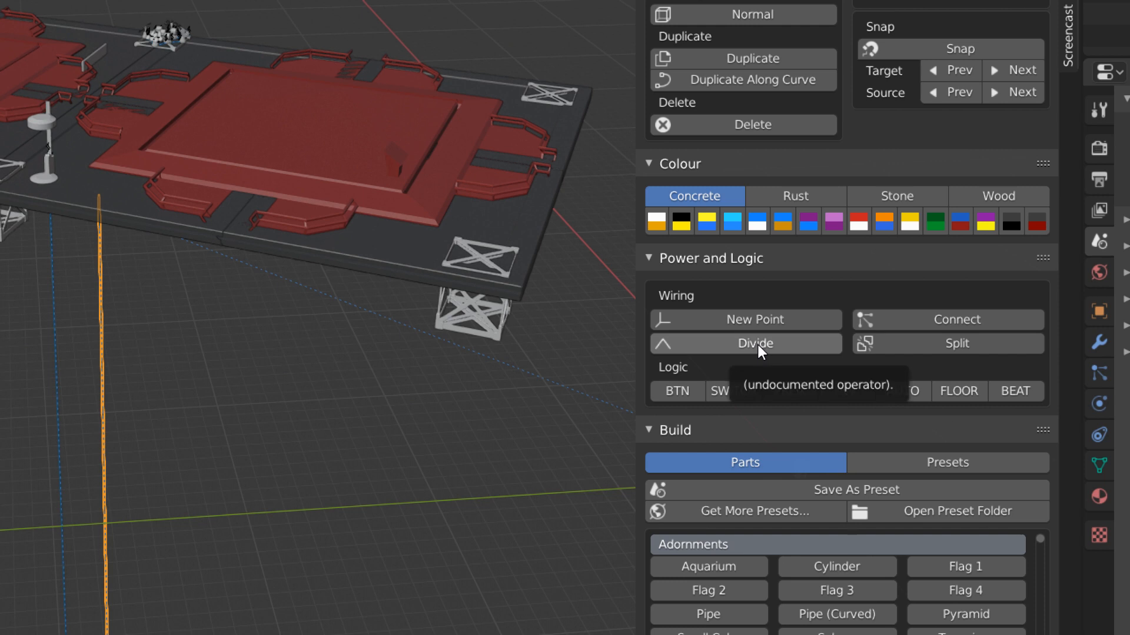
pyautogui.click(758, 345)
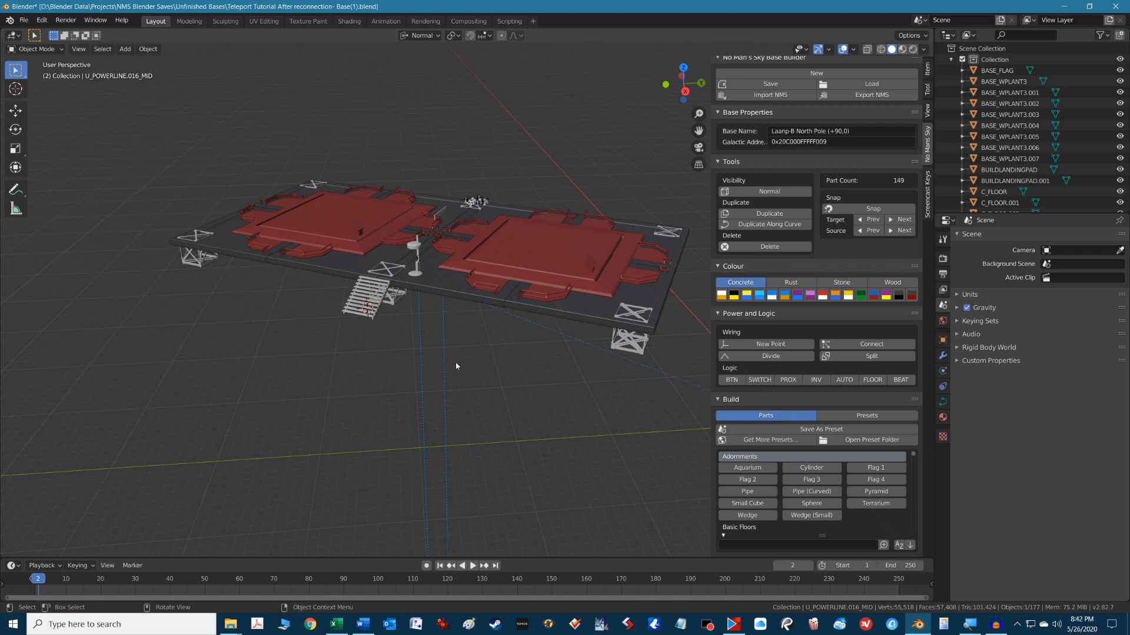
# Step: Snap the 3D cursor to the new midpoint control U_POWERLINE.016_MID
pyautogui.scroll(-5, 456, 414)
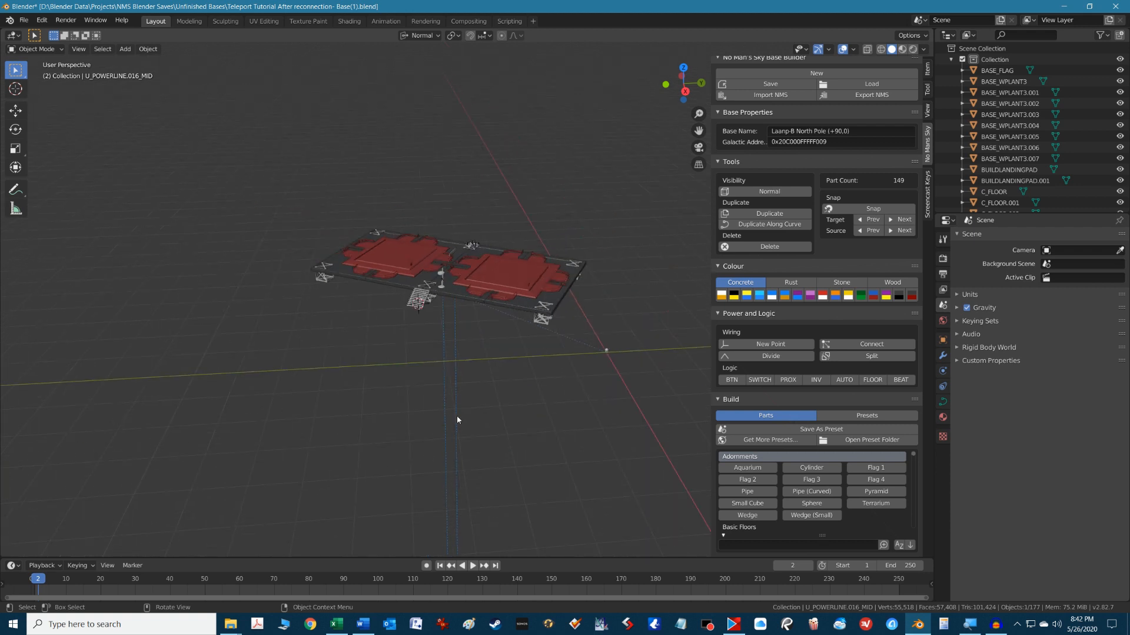
pyautogui.scroll(4, 456, 415)
pyautogui.scroll(3, 460, 393)
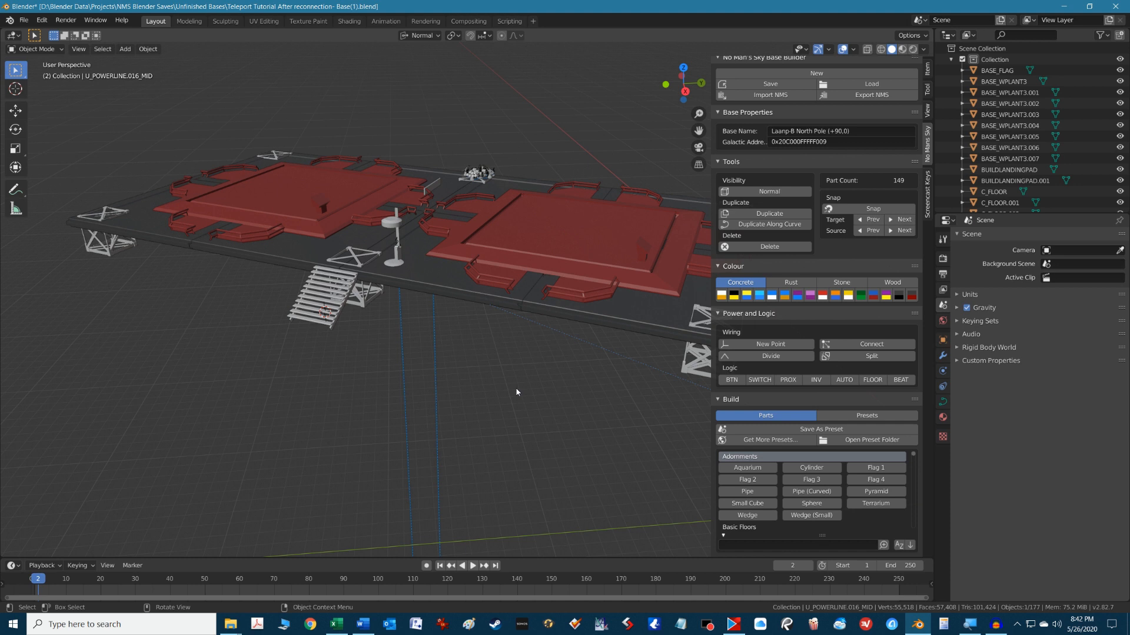
pyautogui.hotkey('shift', 's')
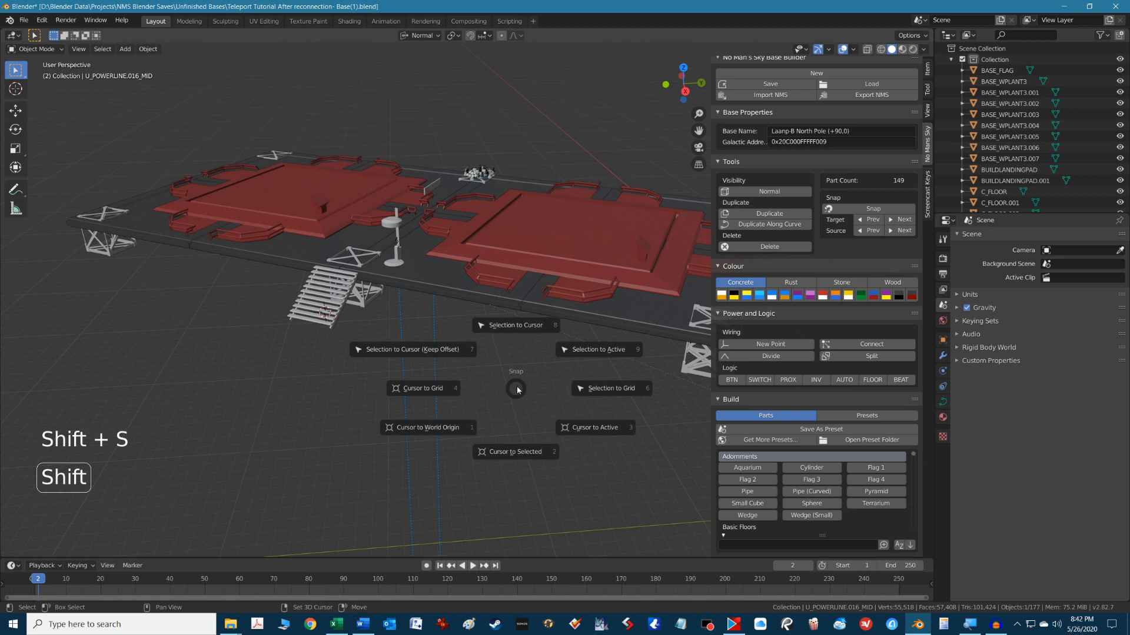
pyautogui.click(518, 456)
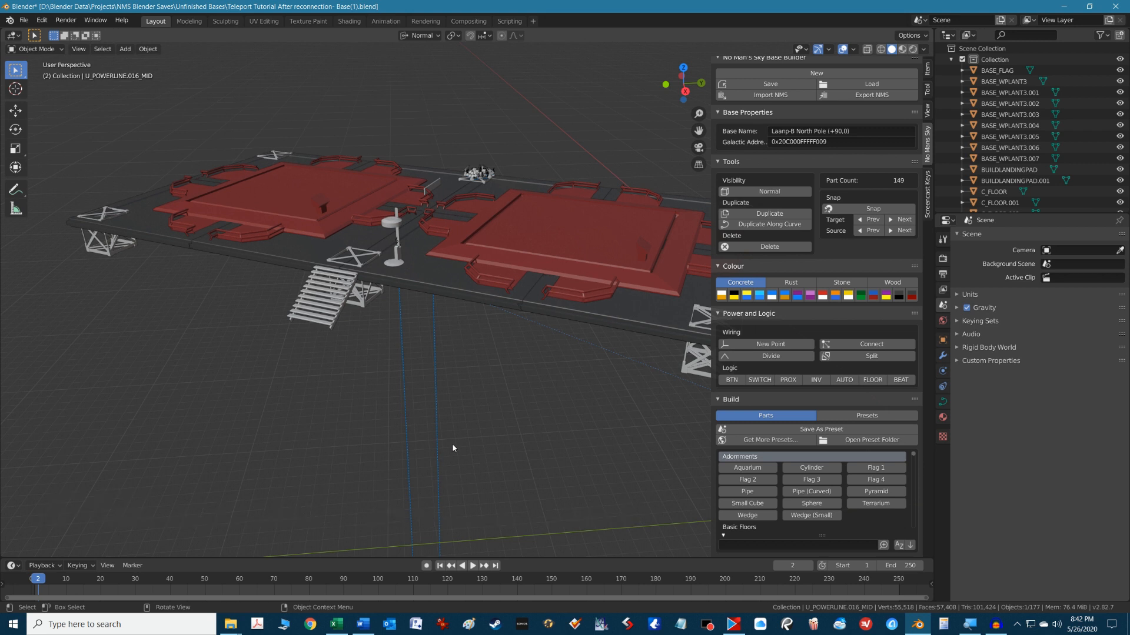
# Step: Select the short wall between the landing pads and examine its ObjectID properties and its entry in the object list
pyautogui.click(436, 186)
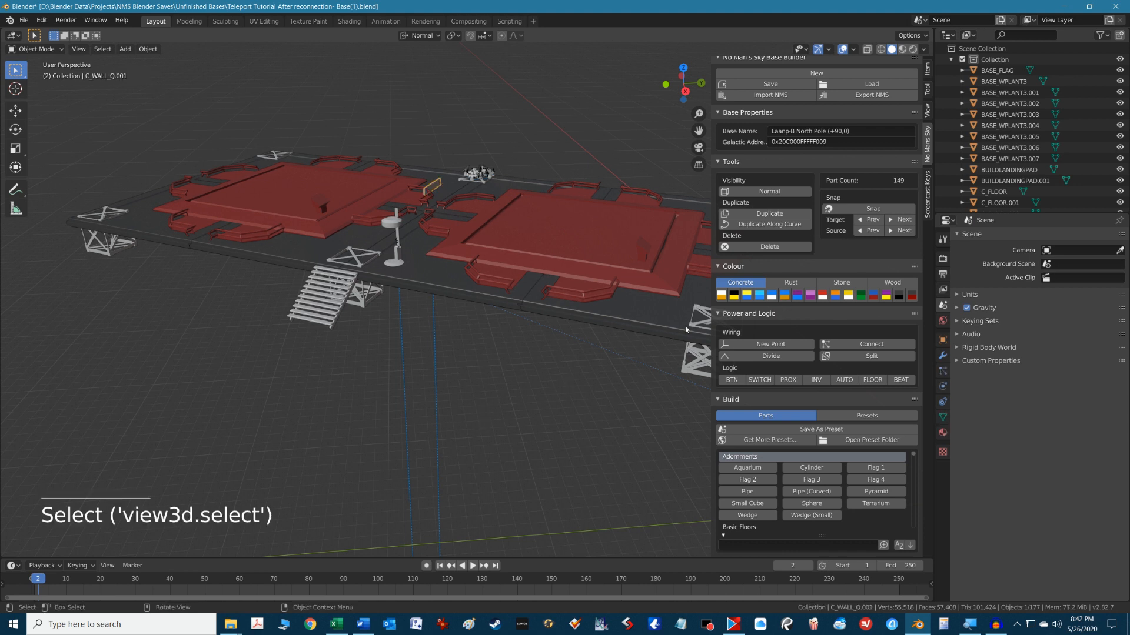
pyautogui.click(926, 72)
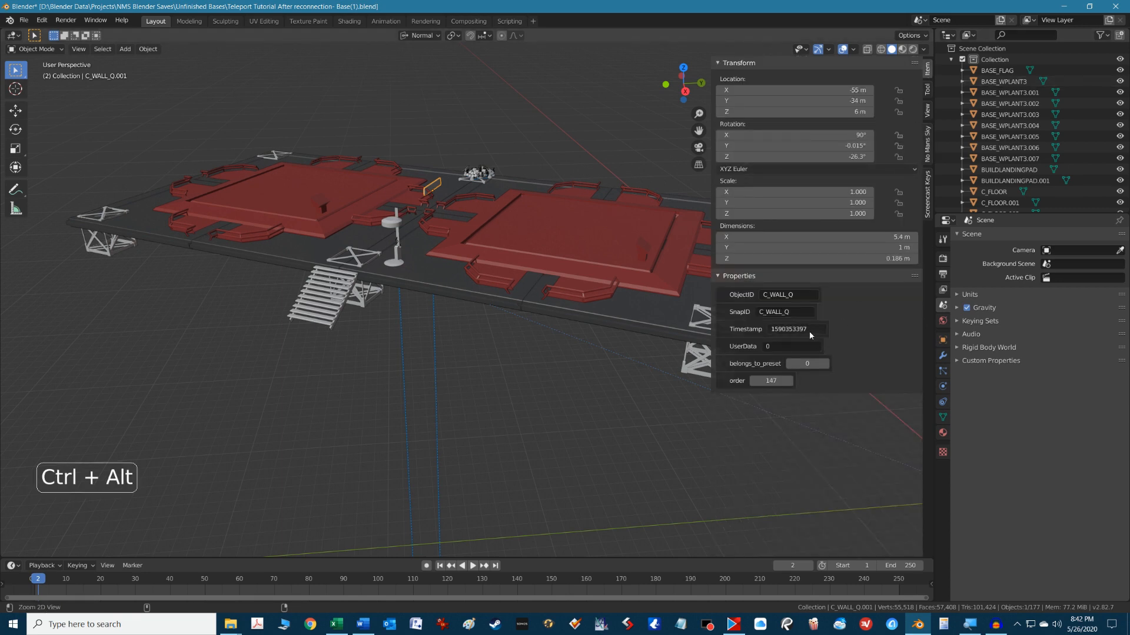
pyautogui.keyDown('ctrl'); pyautogui.keyDown('alt'); pyautogui.scroll(3, 809, 331); pyautogui.keyUp('alt'); pyautogui.keyUp('ctrl')
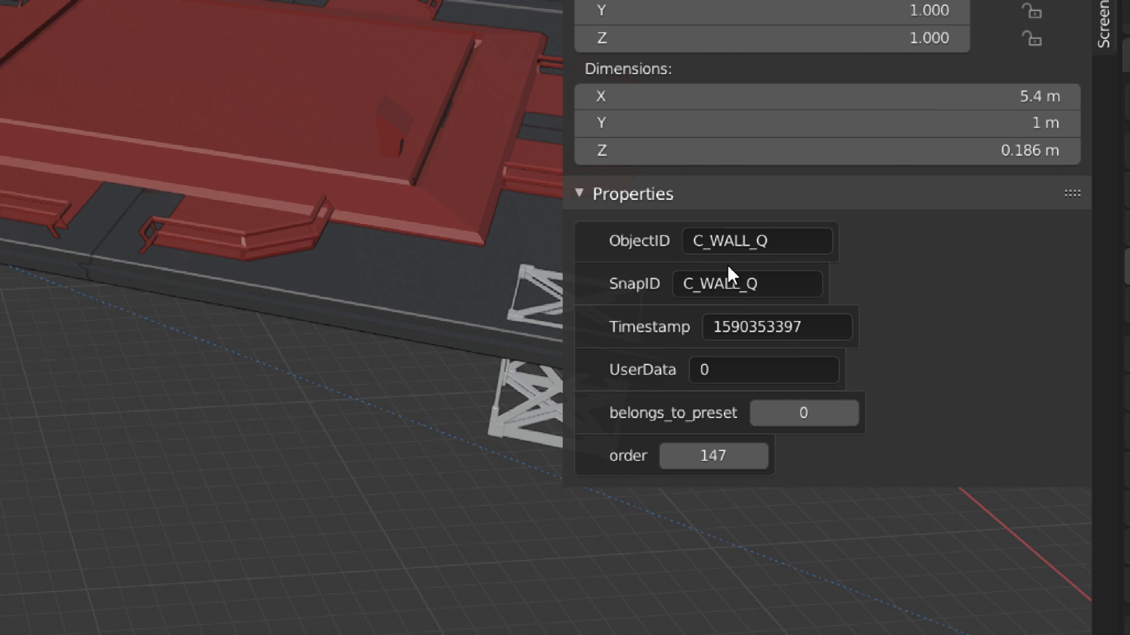
pyautogui.keyDown('ctrl'); pyautogui.keyDown('alt'); pyautogui.scroll(-3, 727, 264); pyautogui.keyUp('alt'); pyautogui.keyUp('ctrl')
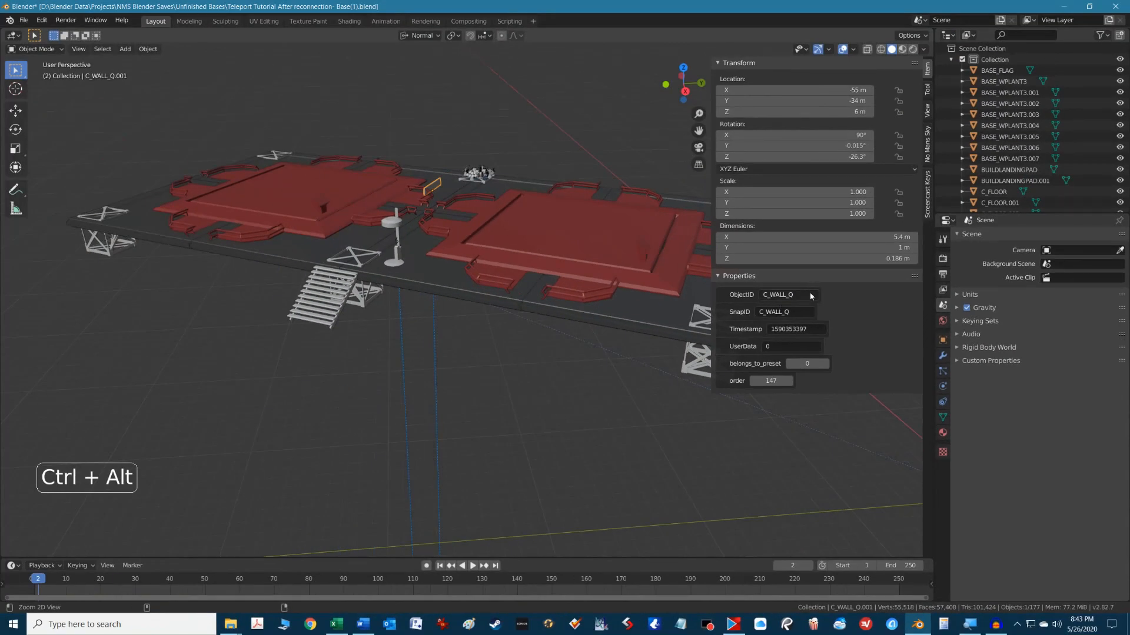
pyautogui.scroll(-8, 1061, 147)
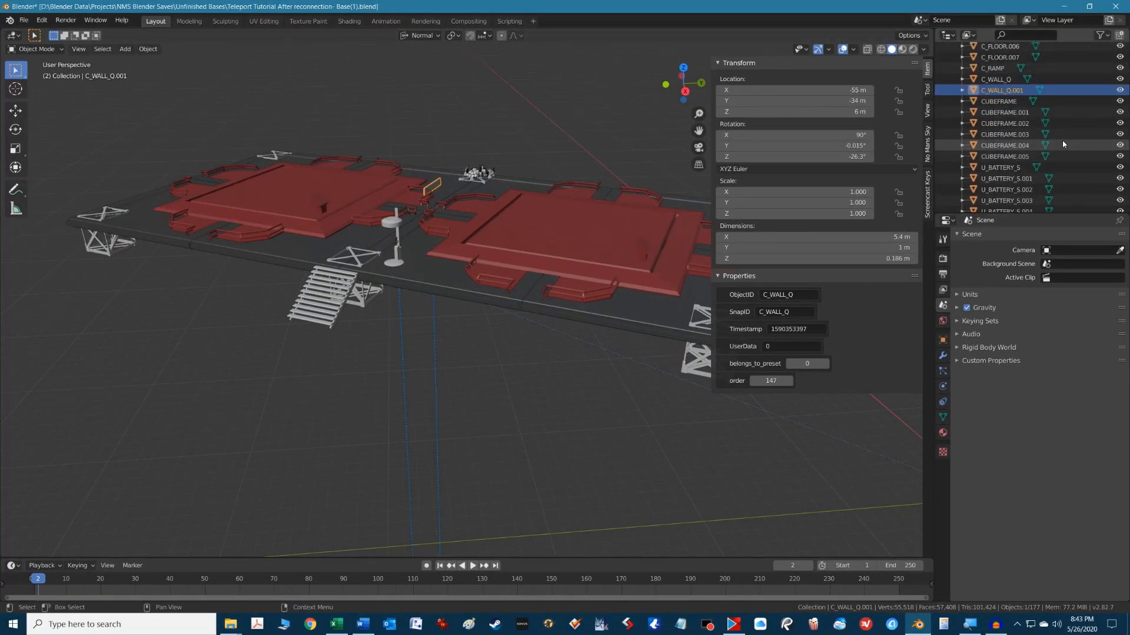
pyautogui.keyDown('ctrl'); pyautogui.keyDown('alt'); pyautogui.scroll(5, 1007, 112); pyautogui.keyUp('alt'); pyautogui.keyUp('ctrl')
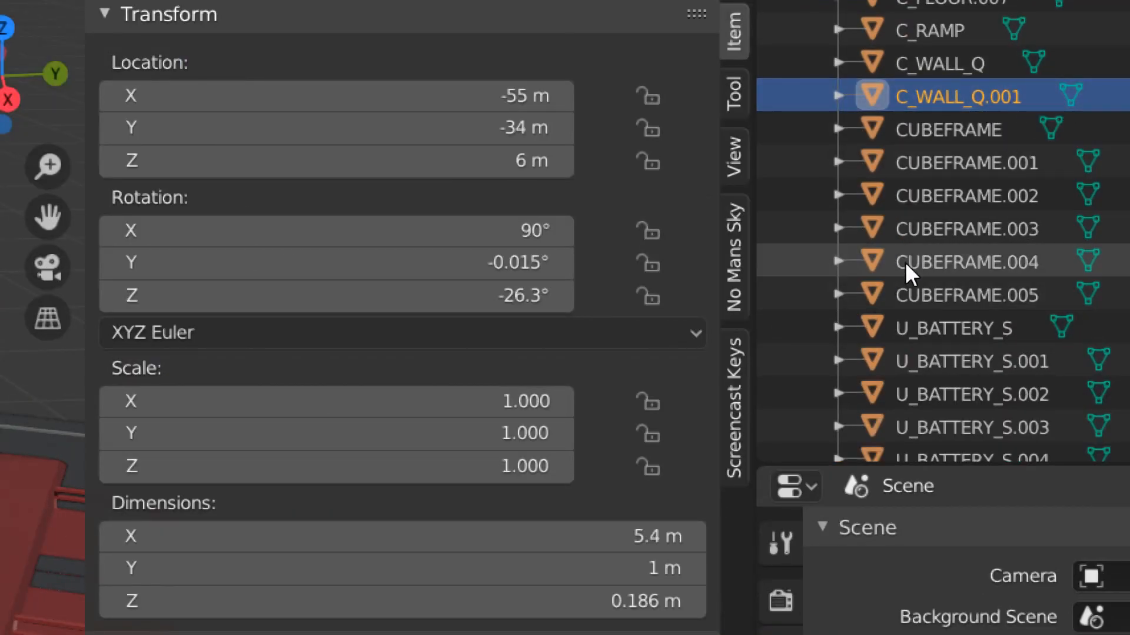
pyautogui.keyDown('ctrl'); pyautogui.keyDown('alt'); pyautogui.scroll(-5, 914, 246); pyautogui.keyUp('alt'); pyautogui.keyUp('ctrl')
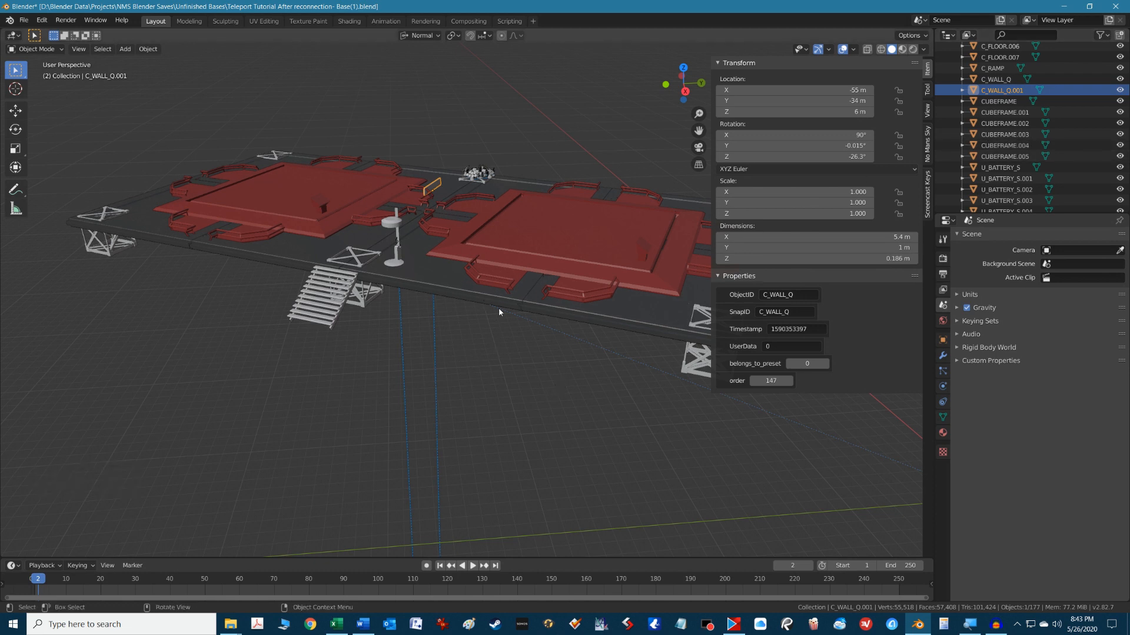
# Step: Snap the selected wall C_WALL_Q.001 to the 3D cursor at the power line's midpoint
pyautogui.press('shift')
pyautogui.hotkey('shift', 's')
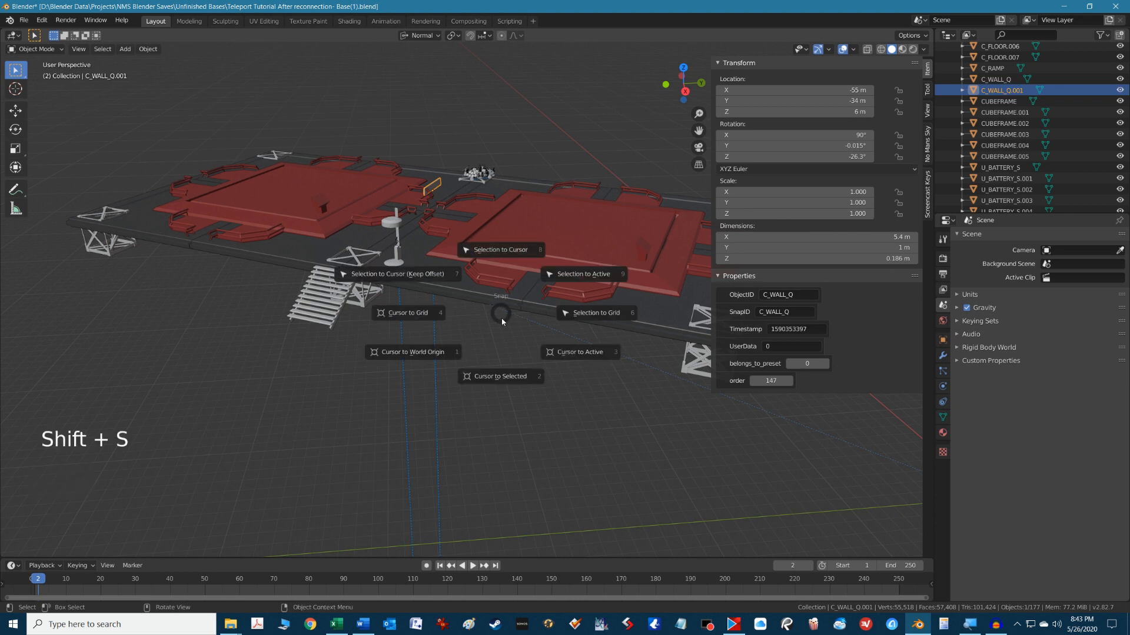
pyautogui.click(503, 249)
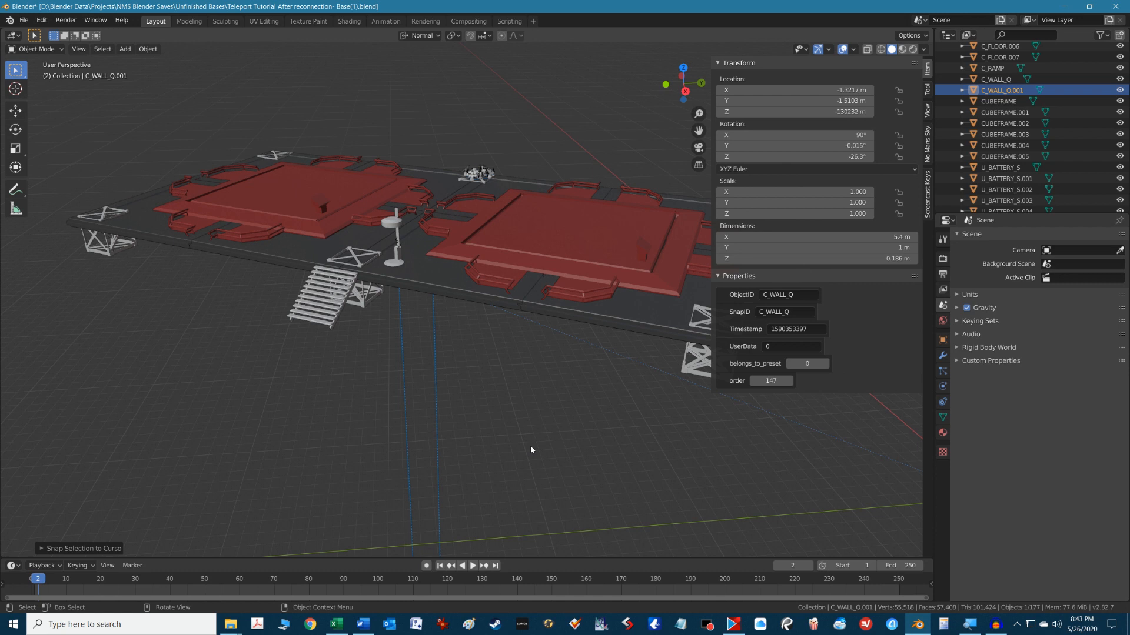
# Step: Set the transform pivot point to Active Element
pyautogui.click(432, 37)
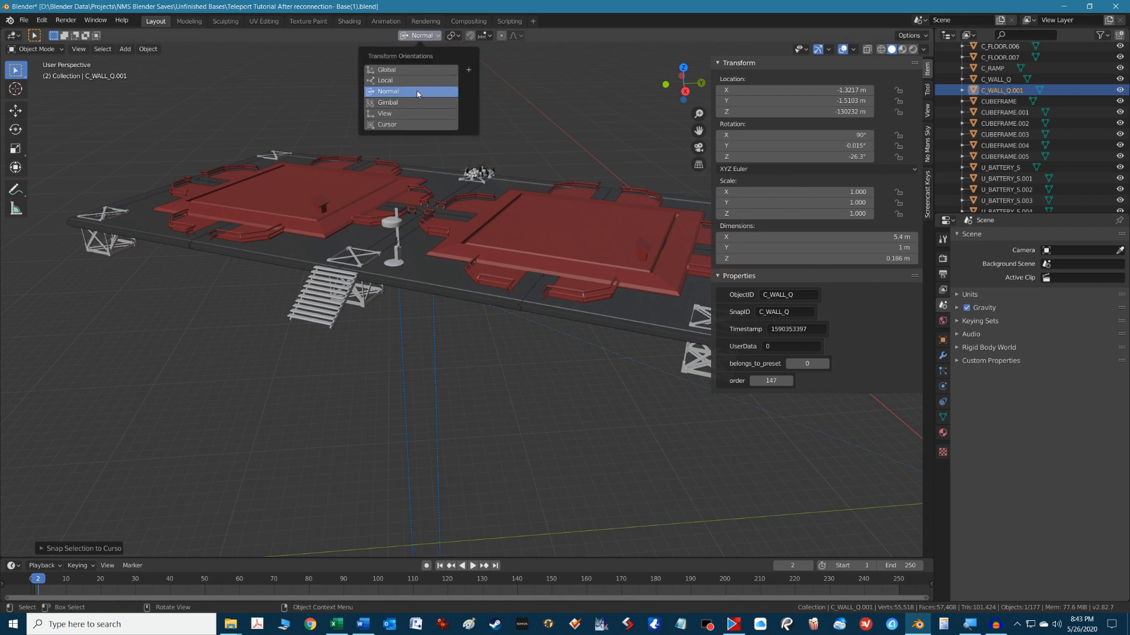
pyautogui.click(454, 36)
pyautogui.click(454, 36)
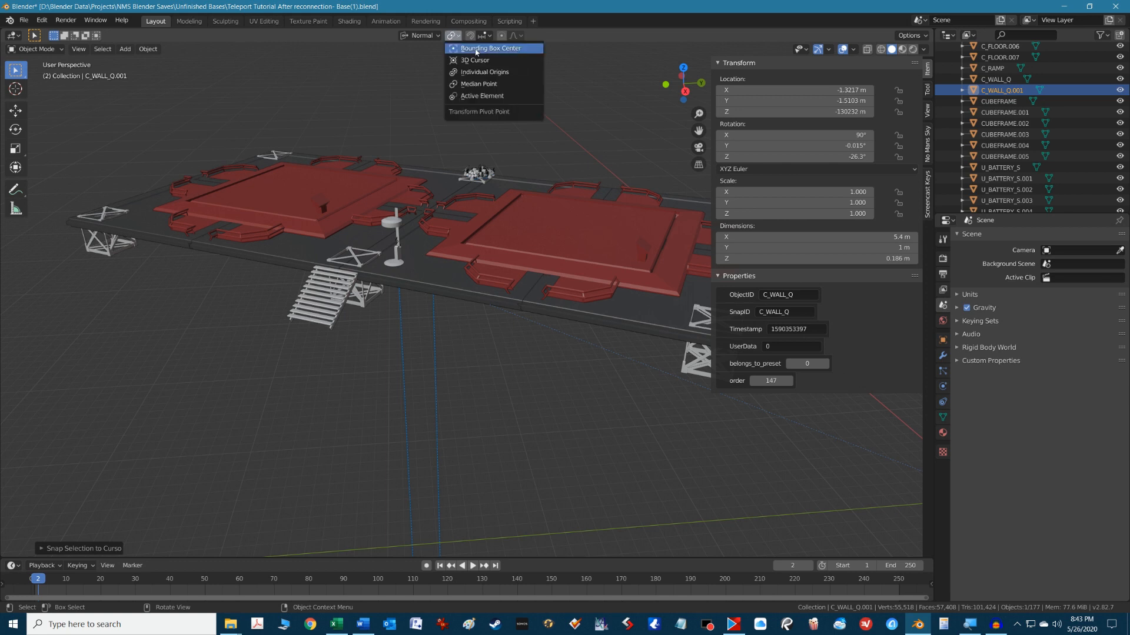
pyautogui.click(480, 91)
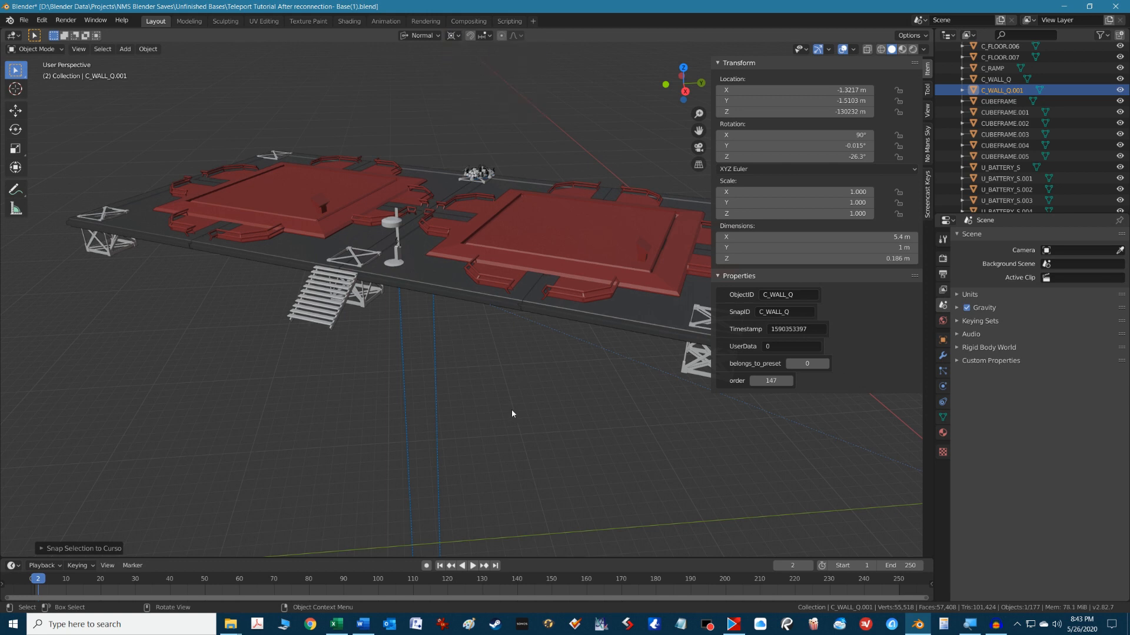
# Step: Frame the moved wall at the power line's midpoint and delete the other short wall, C_WALL_Q, lying nearby
pyautogui.hotkey('shift', 's')
pyautogui.press('Escape')
pyautogui.press('KP_Decimal')
pyautogui.scroll(-5, 569, 383)
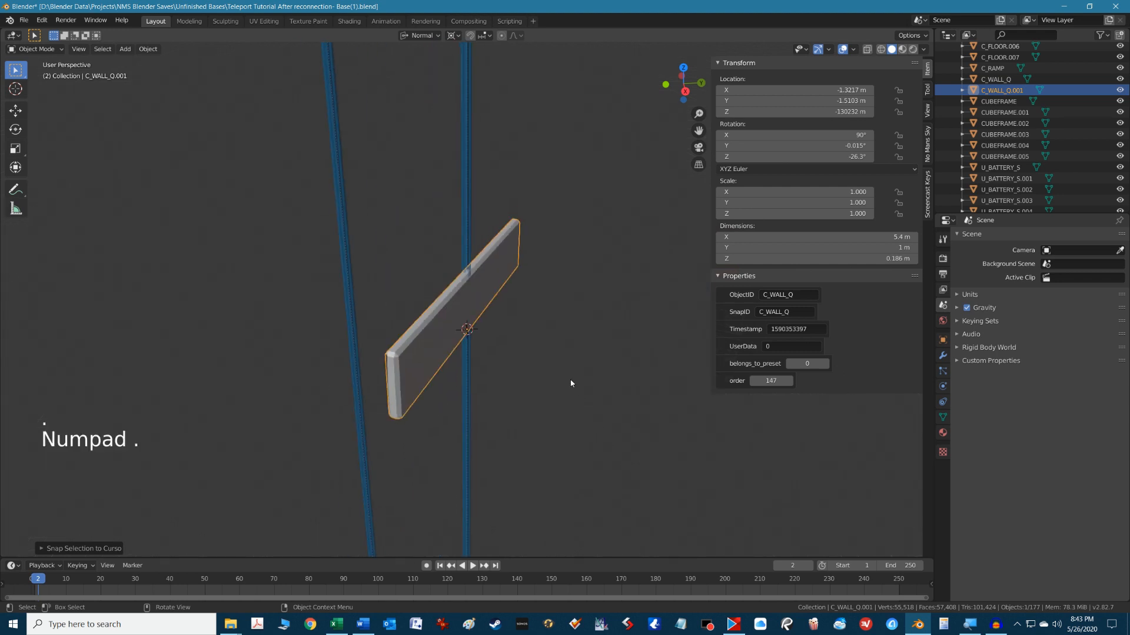
pyautogui.scroll(-2, 552, 333)
pyautogui.moveTo(551, 333); pyautogui.dragTo(546, 399, button='middle')
pyautogui.click(363, 333)
pyautogui.press('Delete')
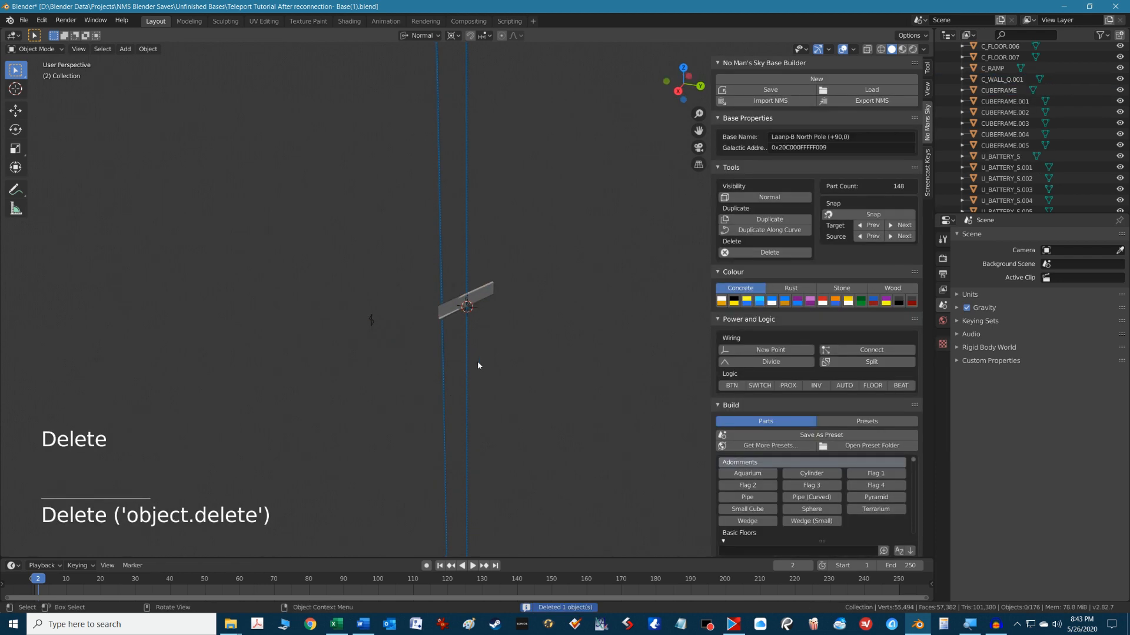
# Step: Select the distant teleporter U_MINIPORTAL.001, frame it in the view and examine where the vertical power lines reach it
pyautogui.click(494, 295)
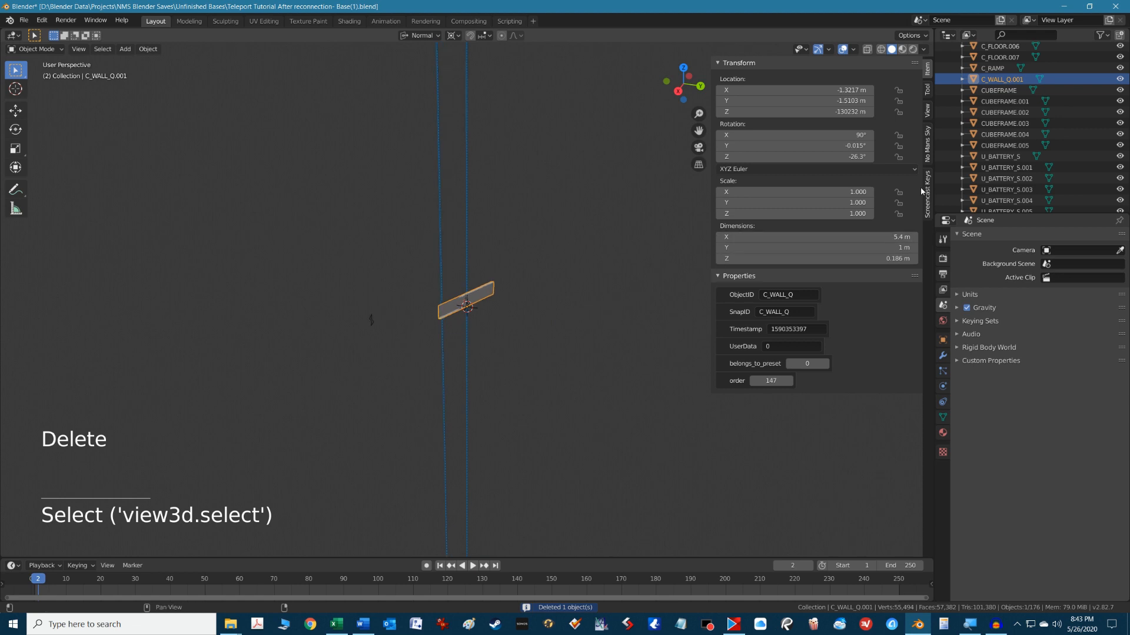
pyautogui.scroll(-20, 1036, 178)
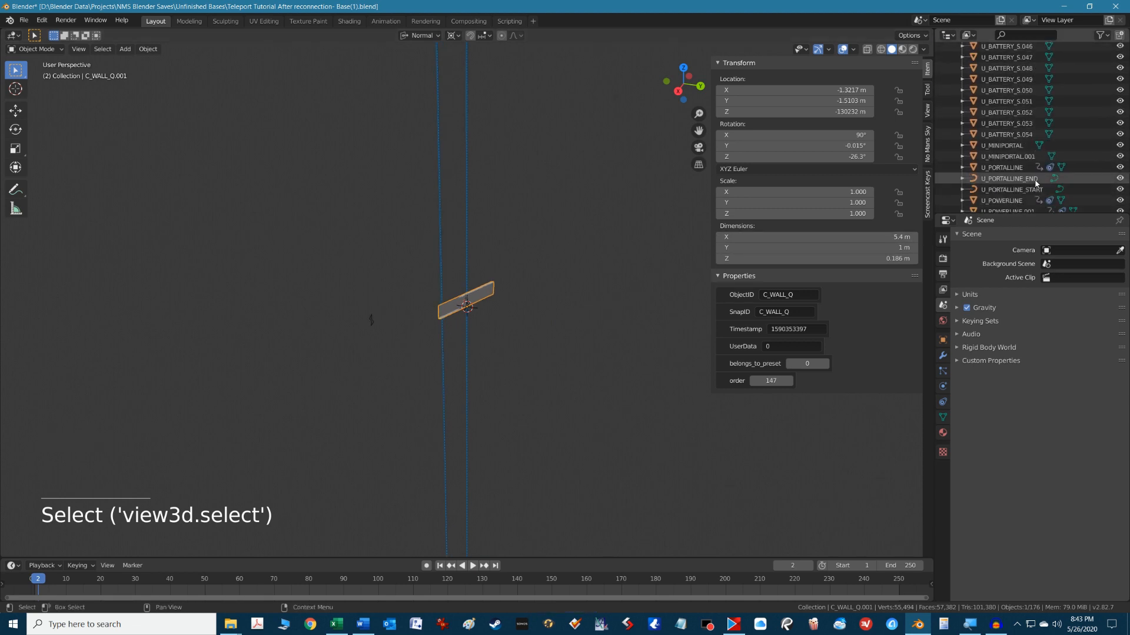
pyautogui.scroll(-1, 1035, 179)
pyautogui.click(1026, 140)
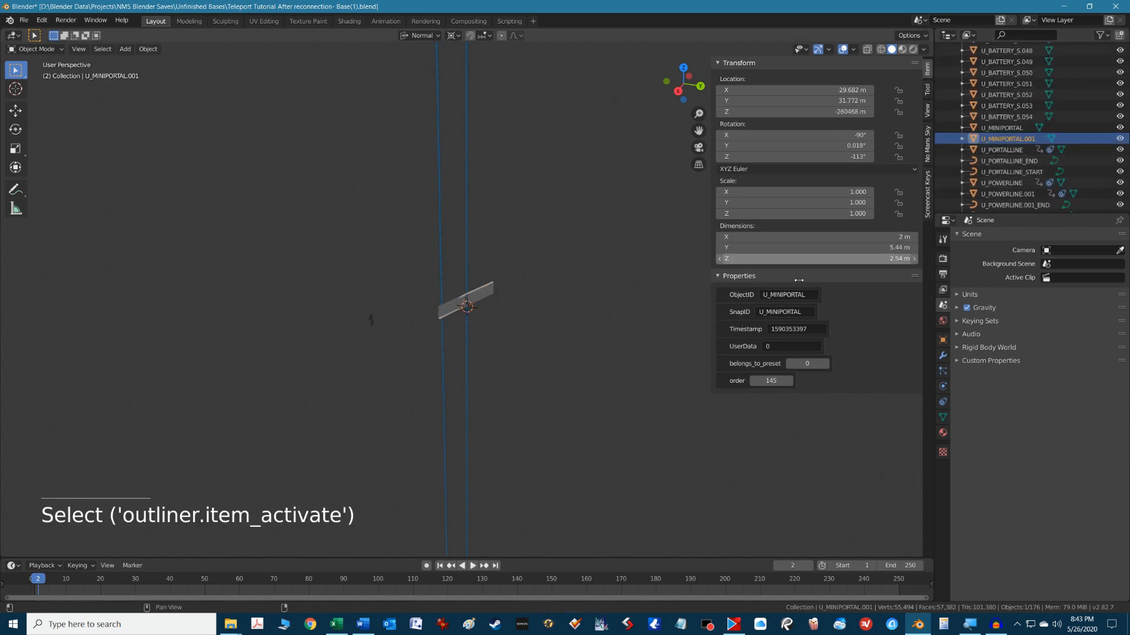
pyautogui.press('KP_Decimal')
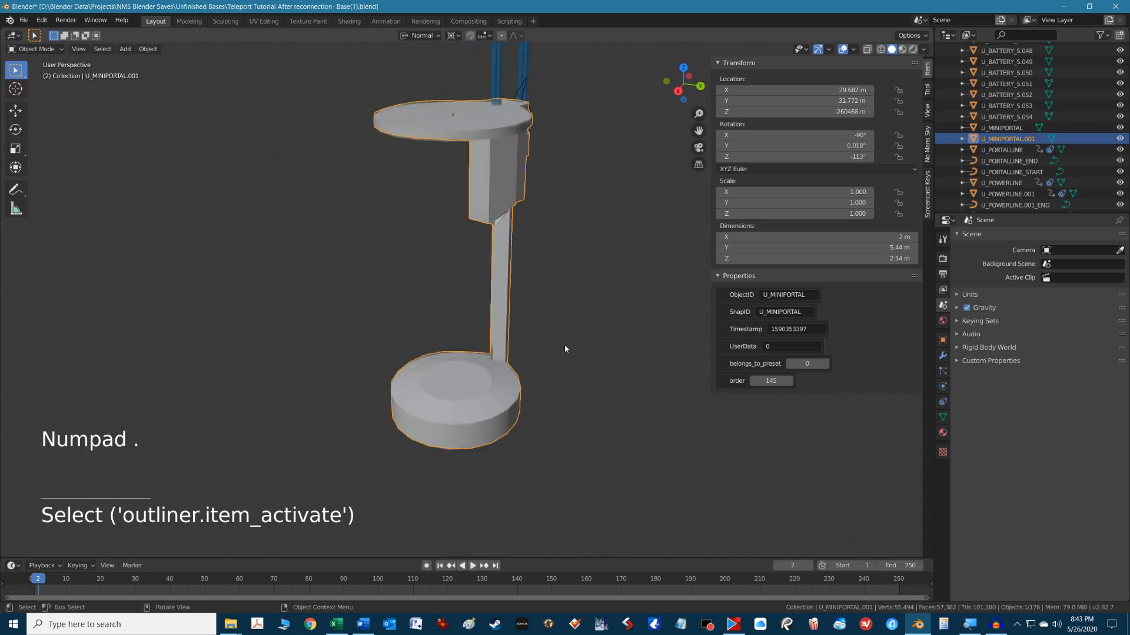
pyautogui.scroll(-8, 570, 309)
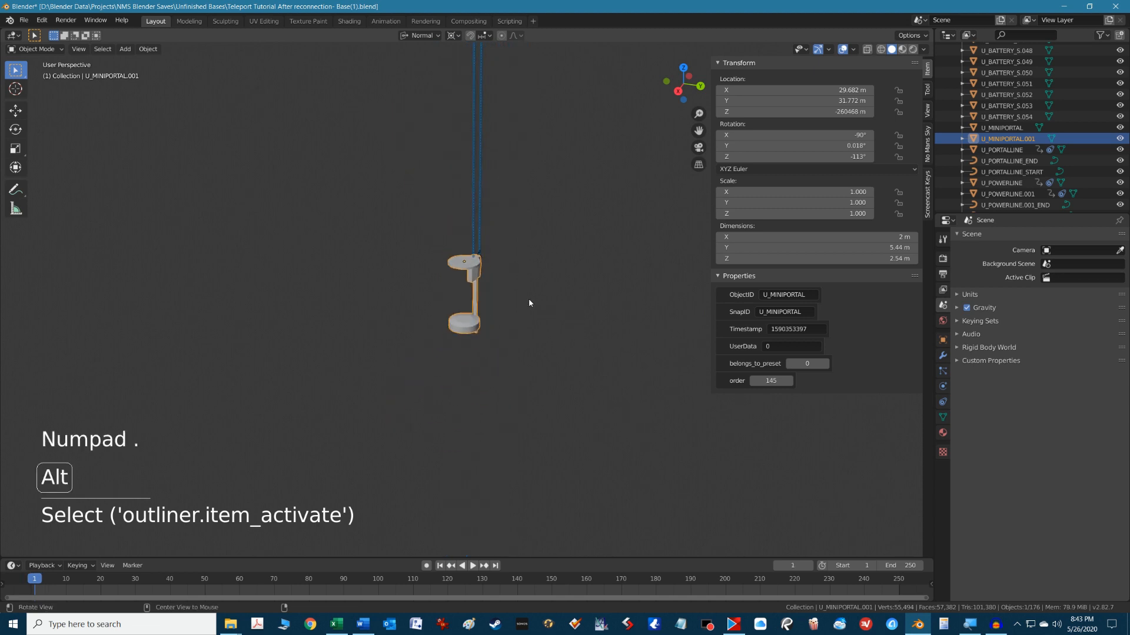
pyautogui.keyDown('alt'); pyautogui.scroll(1, 528, 300); pyautogui.keyUp('alt')
pyautogui.keyDown('alt'); pyautogui.moveTo(528, 300); pyautogui.dragTo(676, 294); pyautogui.keyUp('alt')
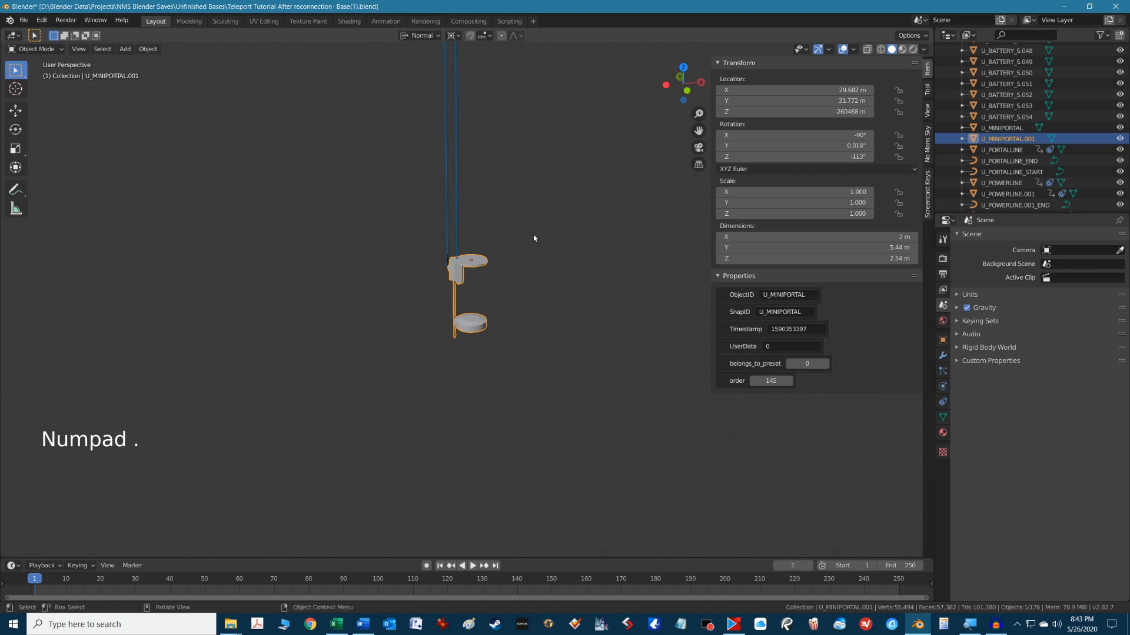
# Step: Hide the two long vertical lines above the distant teleporter and select the teleporter together with its line end points
pyautogui.moveTo(412, 148); pyautogui.dragTo(520, 178)
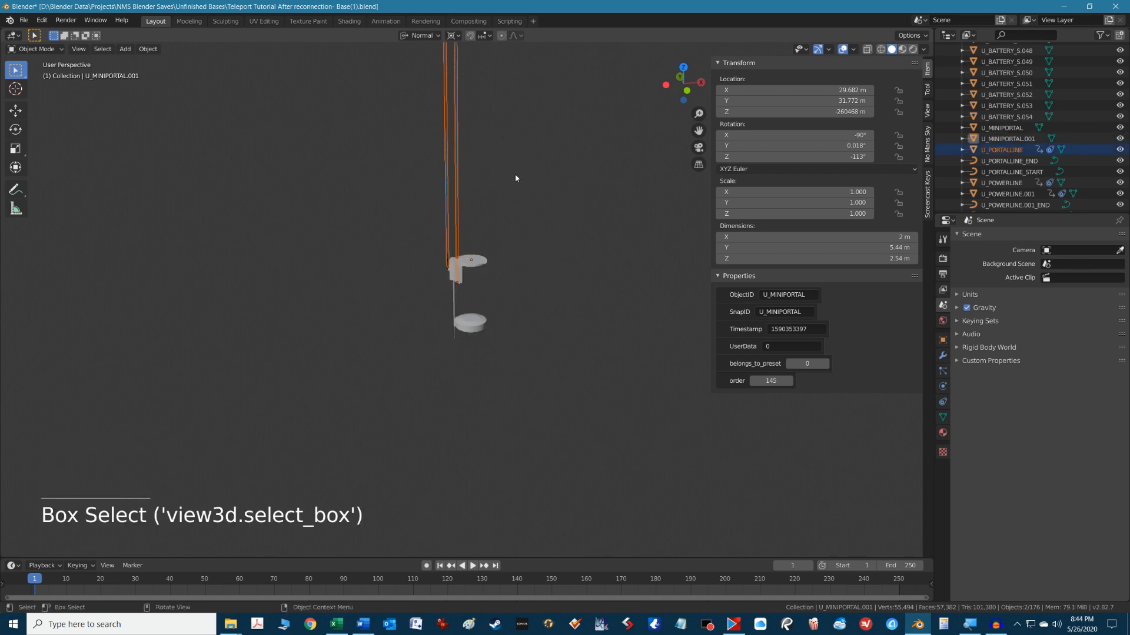
pyautogui.press('h')
pyautogui.moveTo(397, 234); pyautogui.dragTo(551, 398)
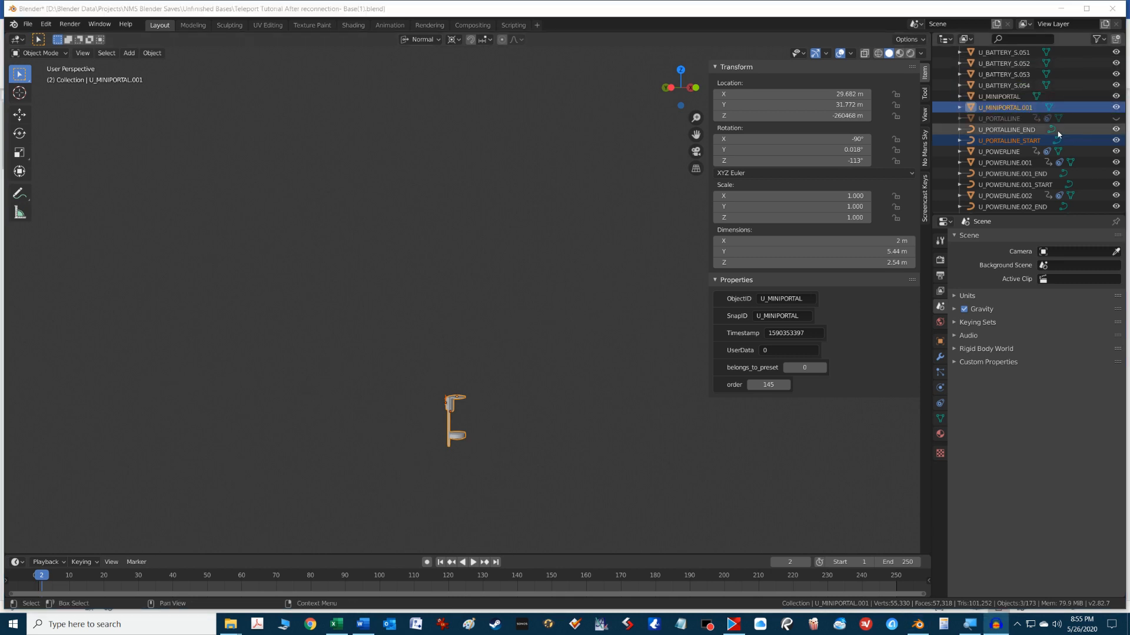
# Step: Add the midpoint wall C_WALL_Q.001 to the selection as the active object, keeping the distant teleporter selected
pyautogui.click(1123, 134)
pyautogui.moveTo(1123, 133); pyautogui.dragTo(1124, 66)
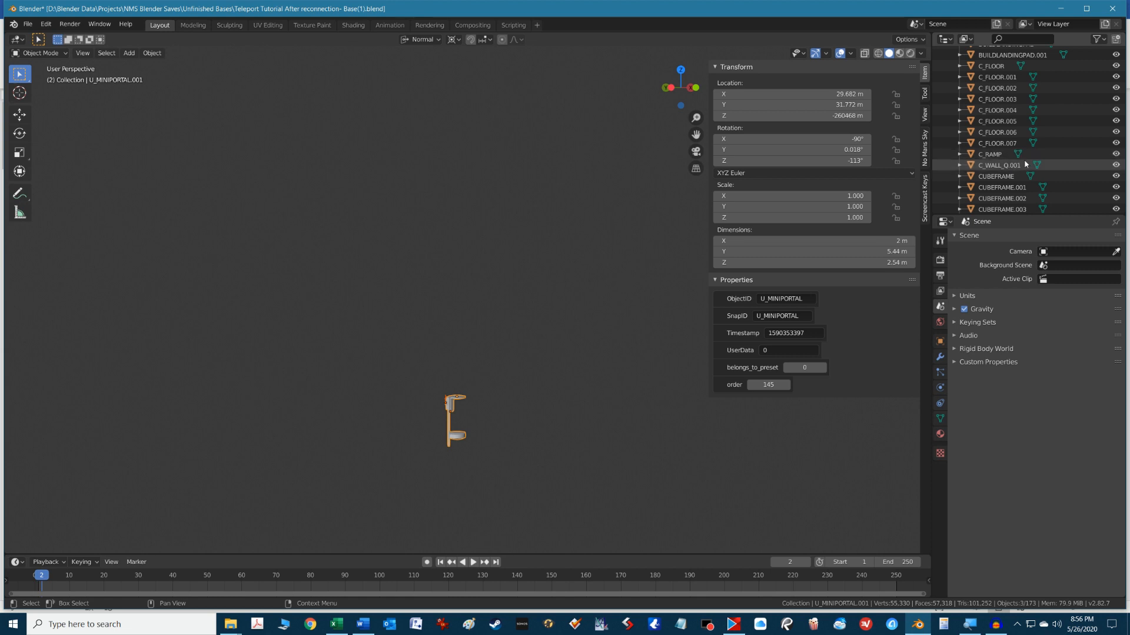
pyautogui.keyDown('ctrl'); pyautogui.keyDown('alt'); pyautogui.scroll(3, 1022, 165); pyautogui.keyUp('alt'); pyautogui.keyUp('ctrl')
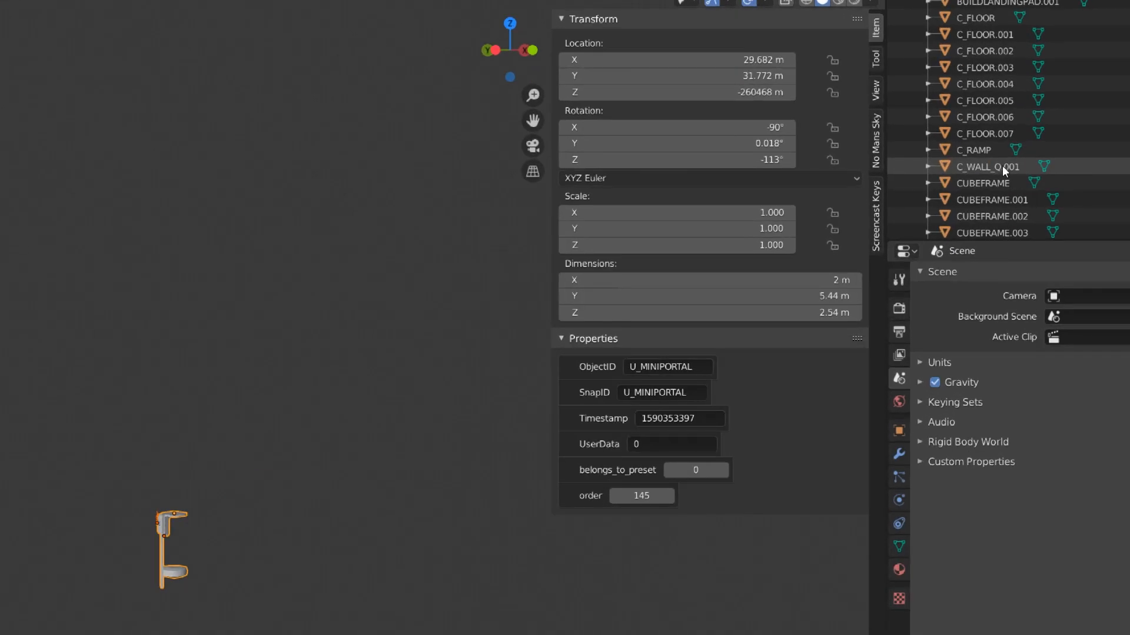
pyautogui.click(1003, 167)
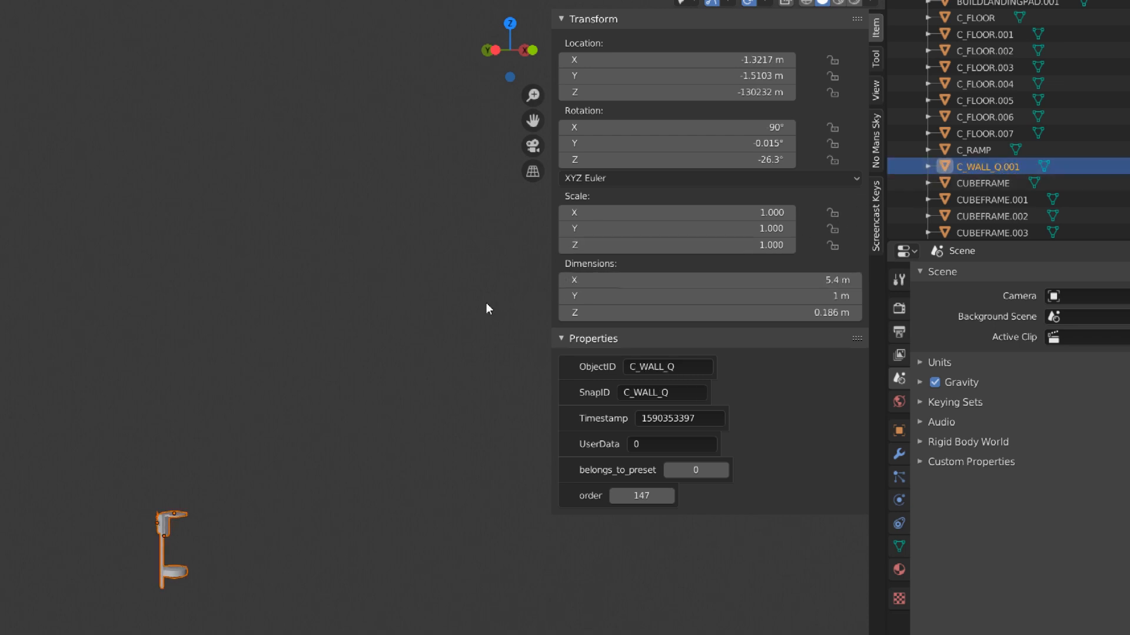
pyautogui.keyDown('ctrl'); pyautogui.keyDown('alt'); pyautogui.scroll(-3, 486, 308); pyautogui.keyUp('alt'); pyautogui.keyUp('ctrl')
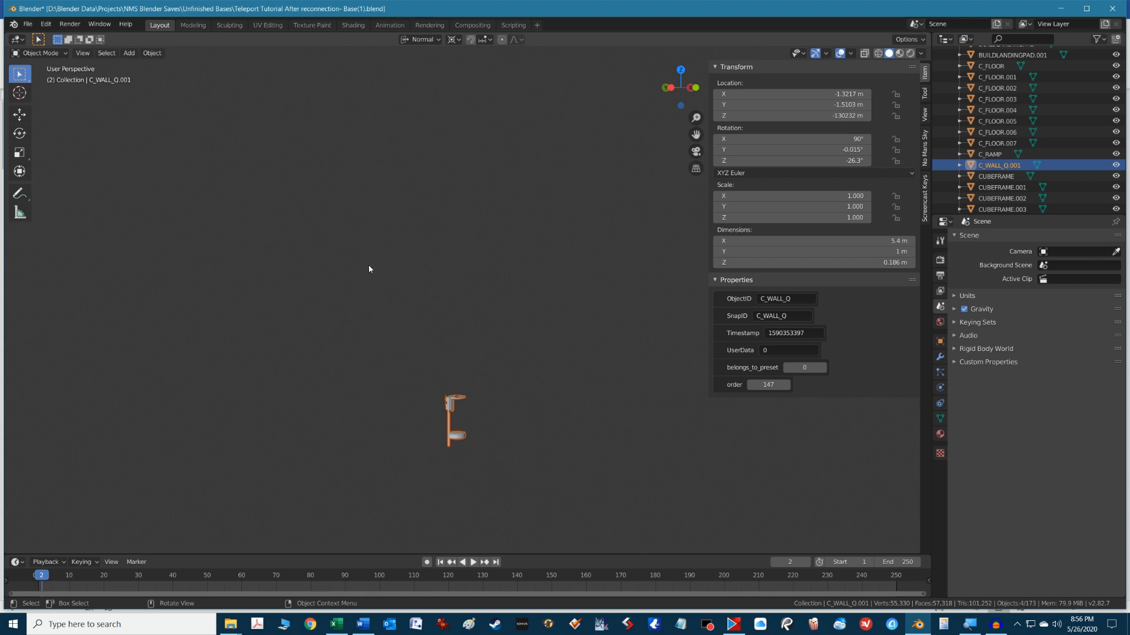
# Step: Rotate the selected teleporter, line ends and wall by -114.163° about the active wall's normal Z axis
pyautogui.press('r')
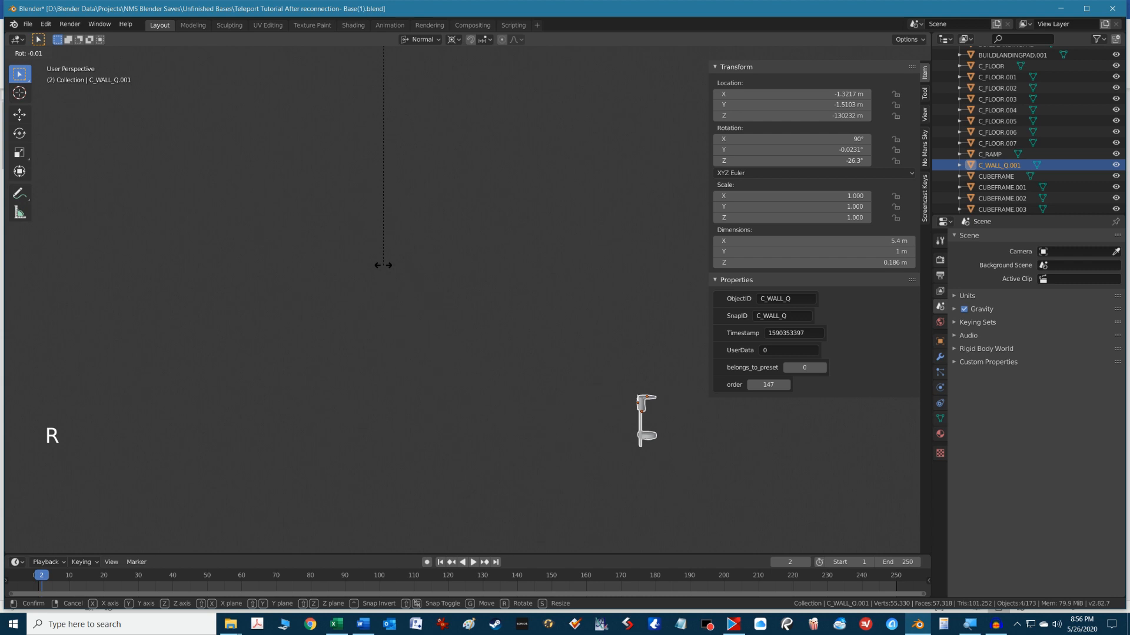
pyautogui.press('z')
pyautogui.press('z')
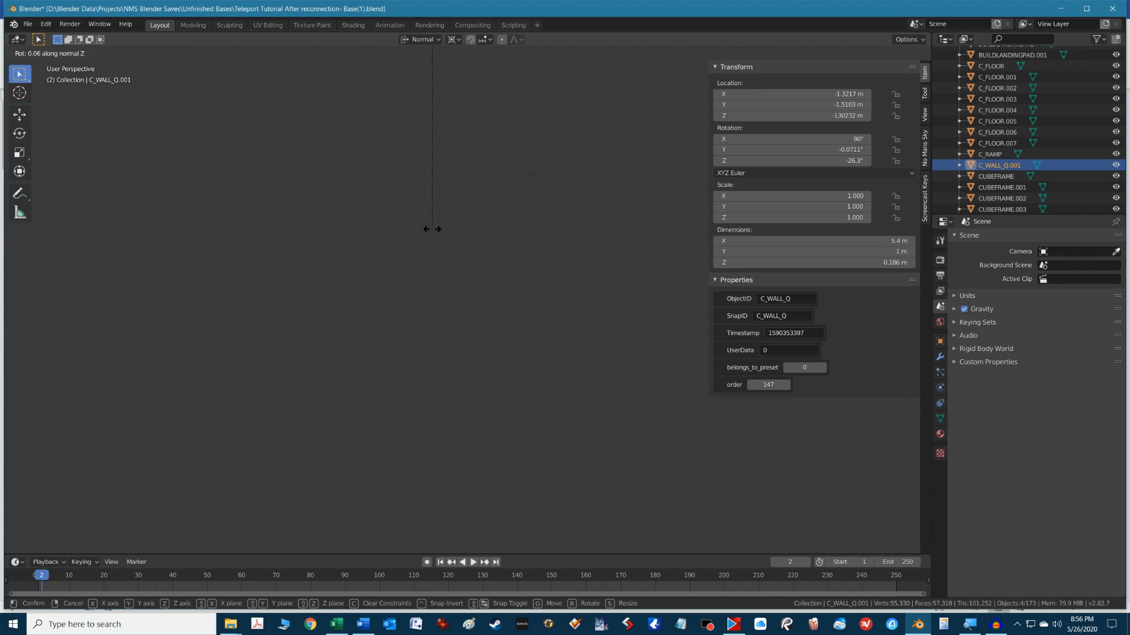
pyautogui.write('-(114.163')
pyautogui.press('Return')
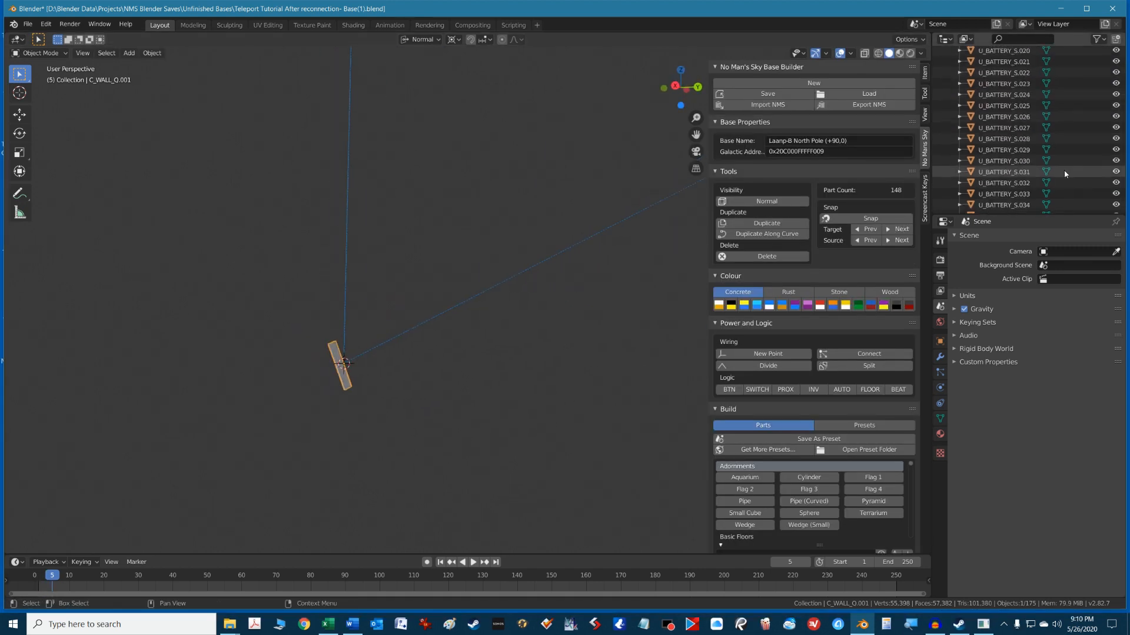
pyautogui.press('KP_Decimal')
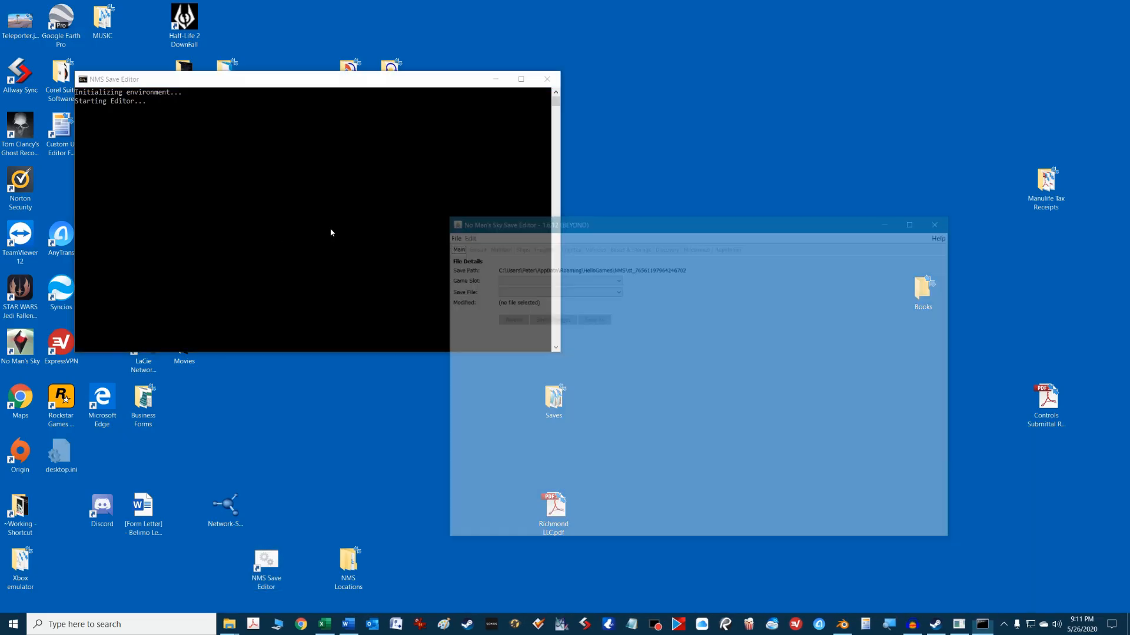
# Step: In the No Man's Sky Save Editor, load the Slot 2 save and open its JSON editor
pyautogui.click(616, 279)
pyautogui.click(545, 296)
pyautogui.click(464, 235)
pyautogui.click(477, 254)
# Step: Expand PersistentPlayerBases under PlayerStateData in the save's JSON tree and select base entry [29]
pyautogui.click(276, 96)
pyautogui.scroll(-20, 364, 294)
pyautogui.click(285, 182)
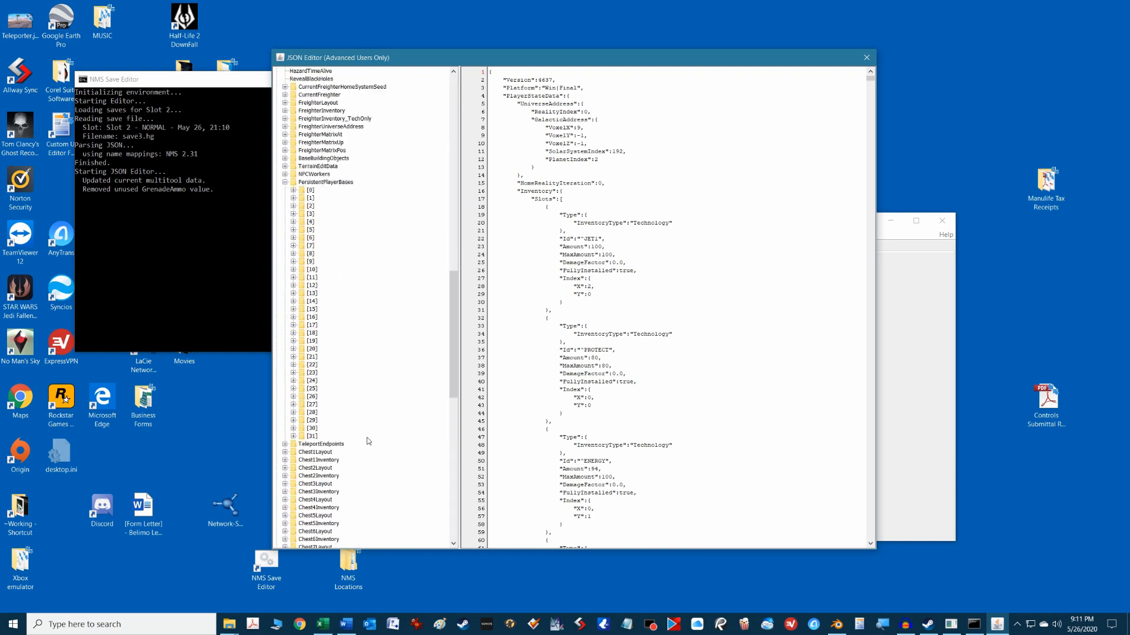
pyautogui.click(312, 420)
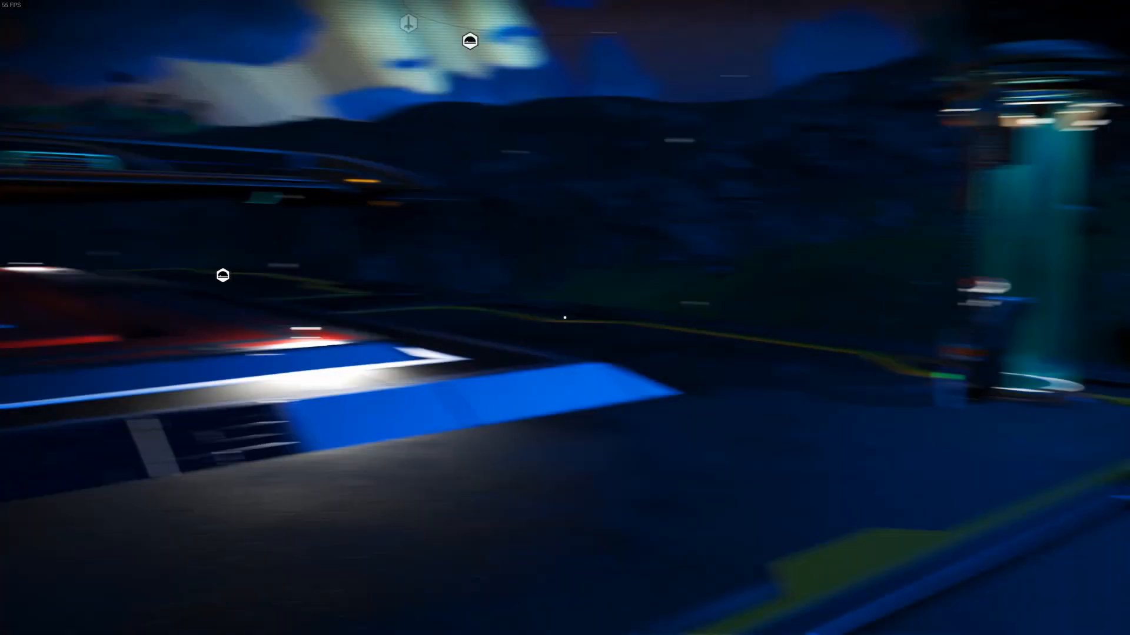
# Step: Approach the base teleporter in No Man's Sky and examine the distant teleporter through the analysis visor
pyautogui.press('w')
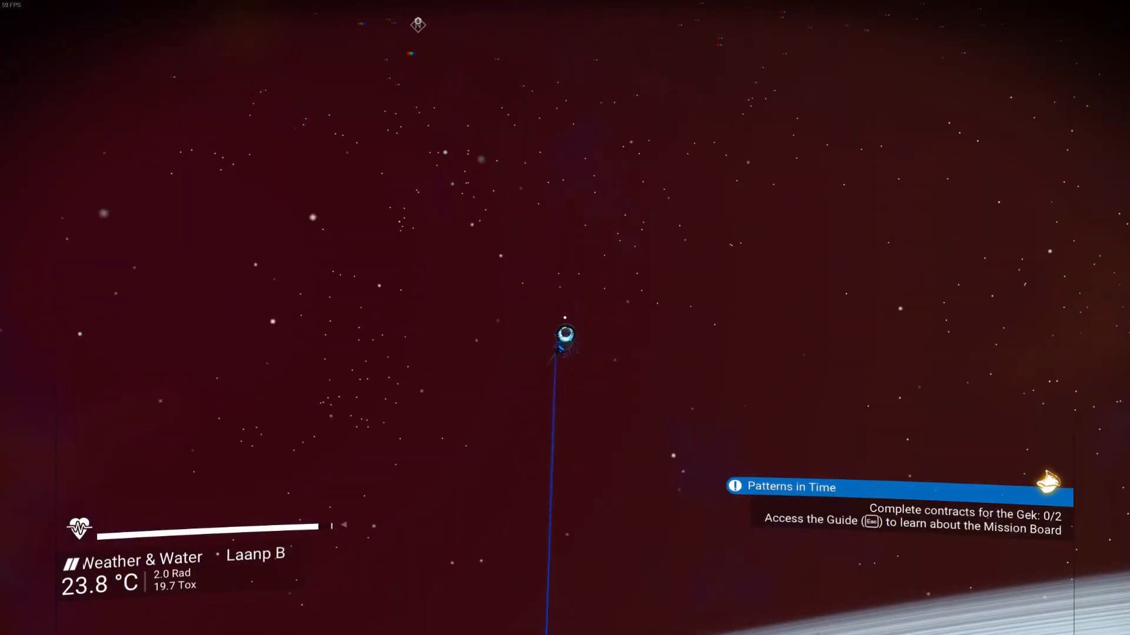
pyautogui.press('f')
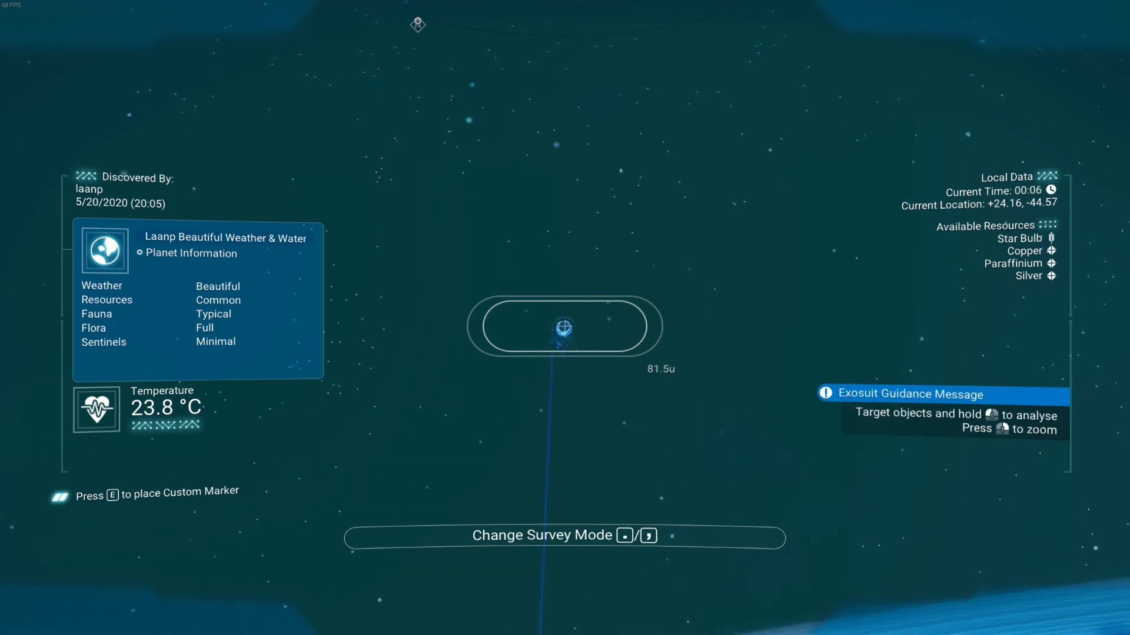
pyautogui.press('f')
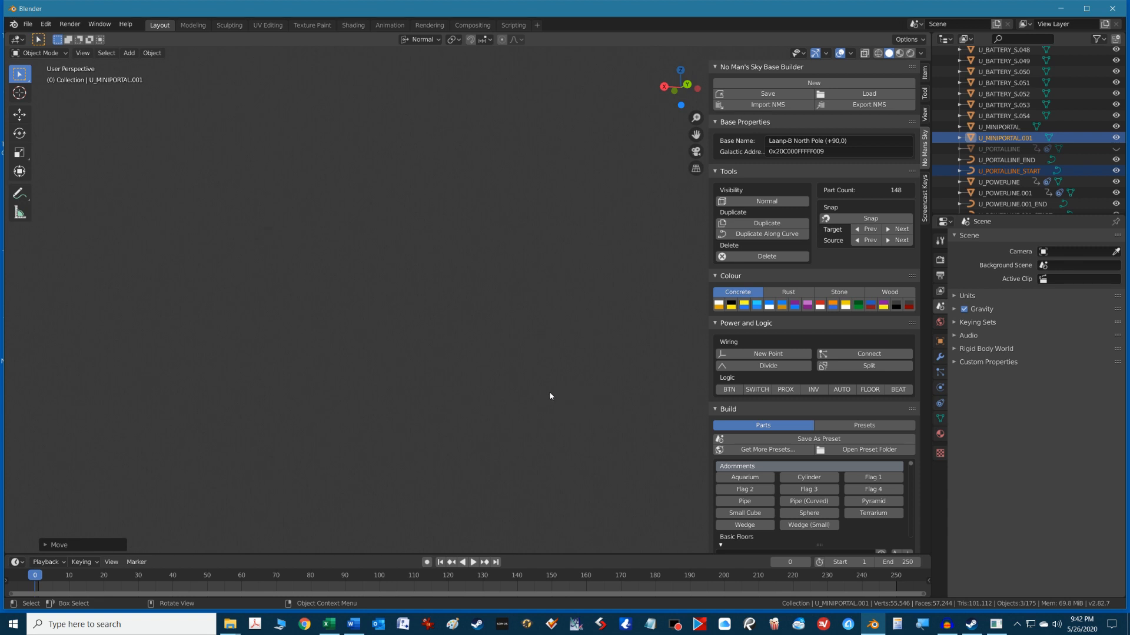
# Step: In Blender, move the selected teleporter U_MINIPORTAL.001 and its line ends in the negative direction along the normal Y axis
pyautogui.press('KP_Decimal')
pyautogui.scroll(-6, 512, 328)
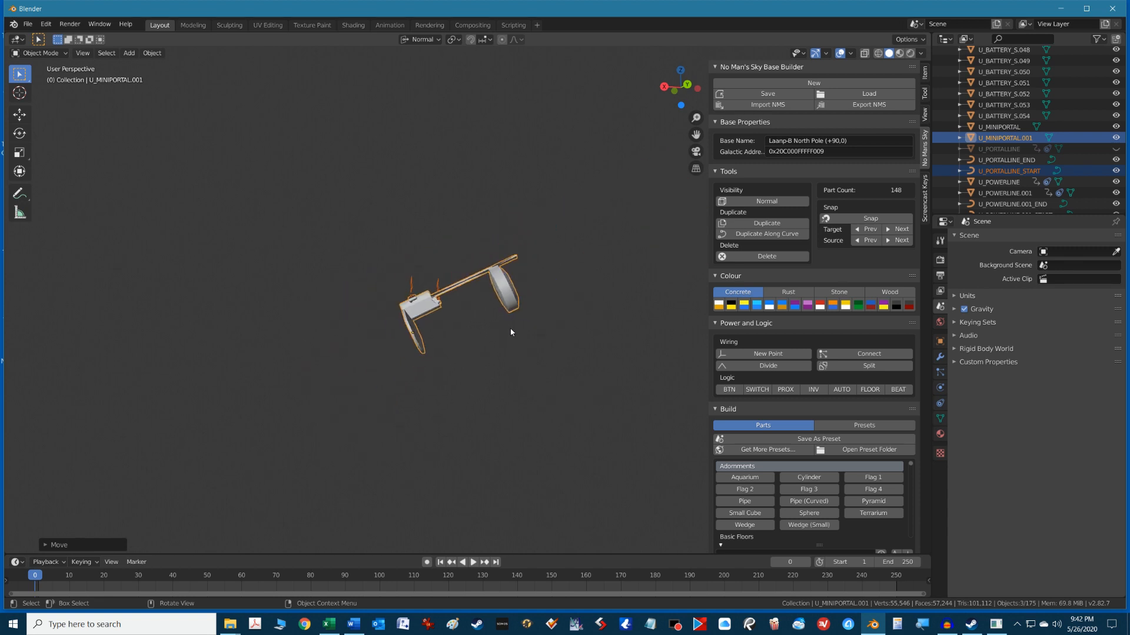
pyautogui.press('g')
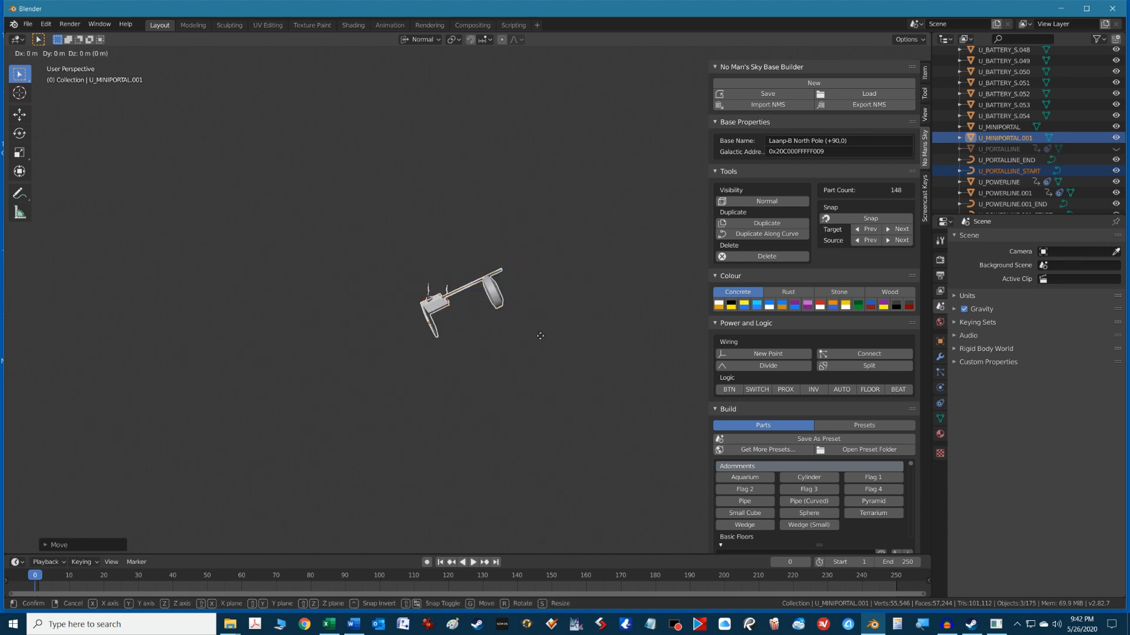
pyautogui.press('y')
pyautogui.press('y')
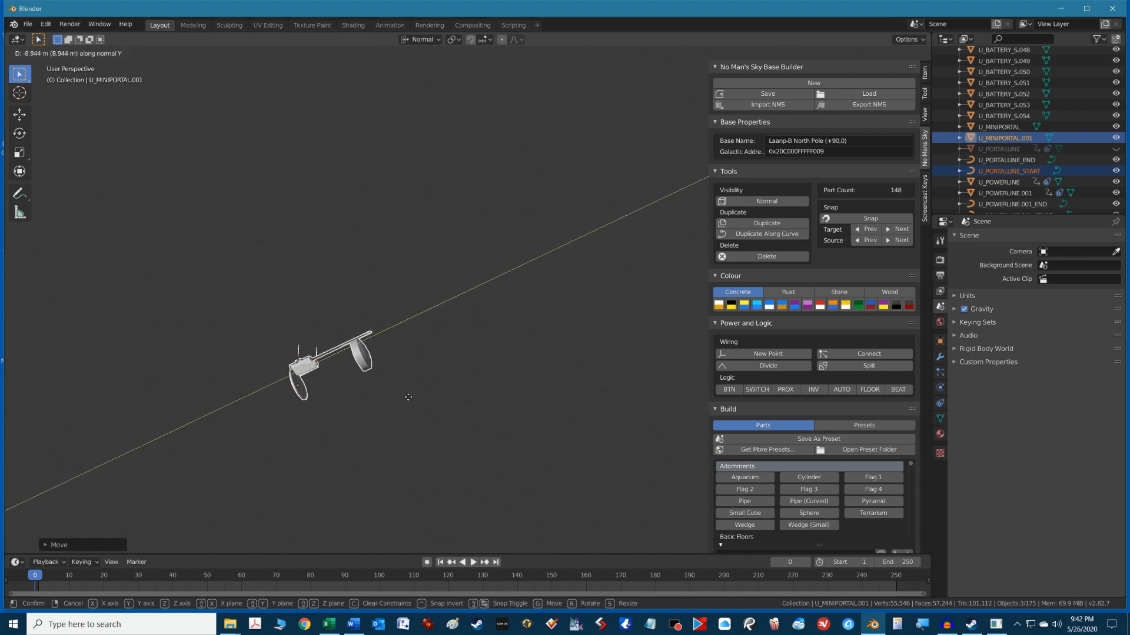
pyautogui.write('-50')
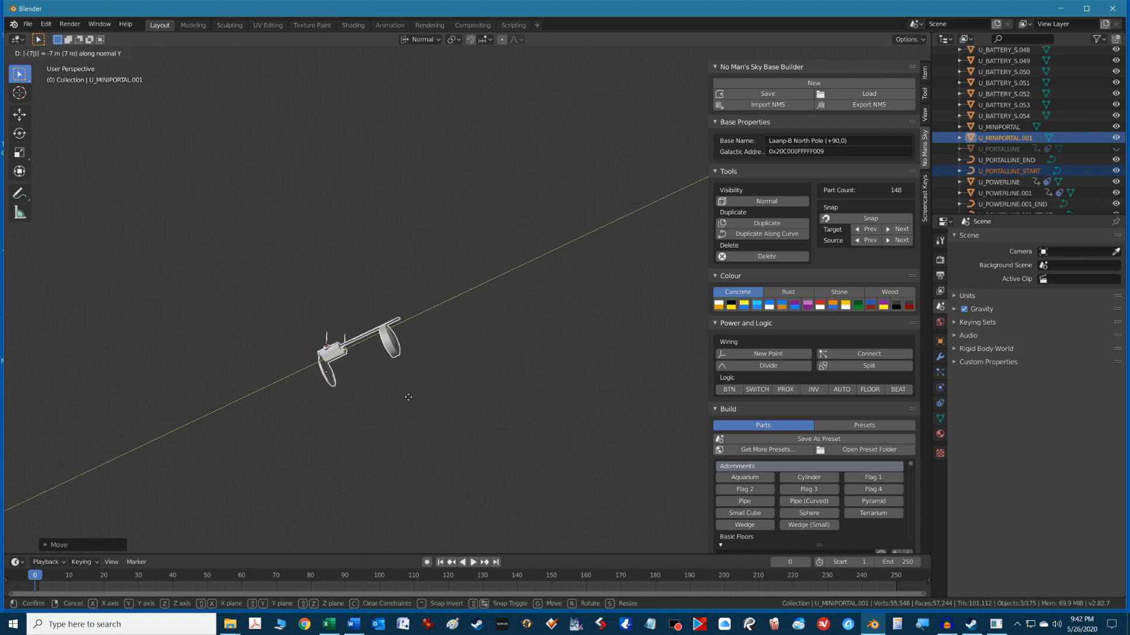
pyautogui.press('Return')
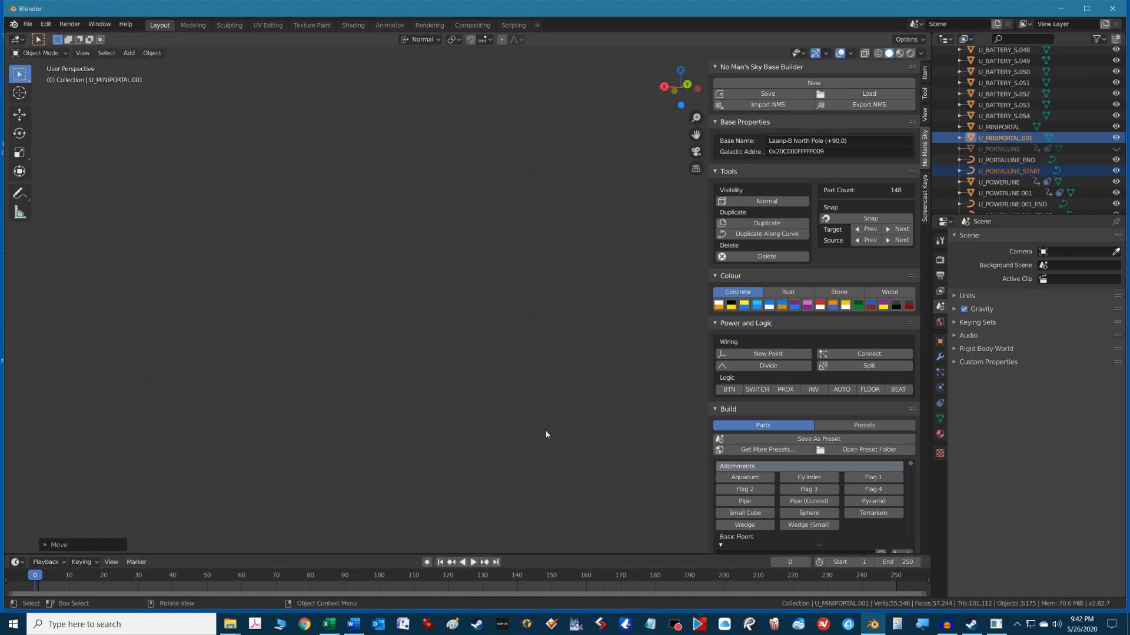
pyautogui.press('KP_Decimal')
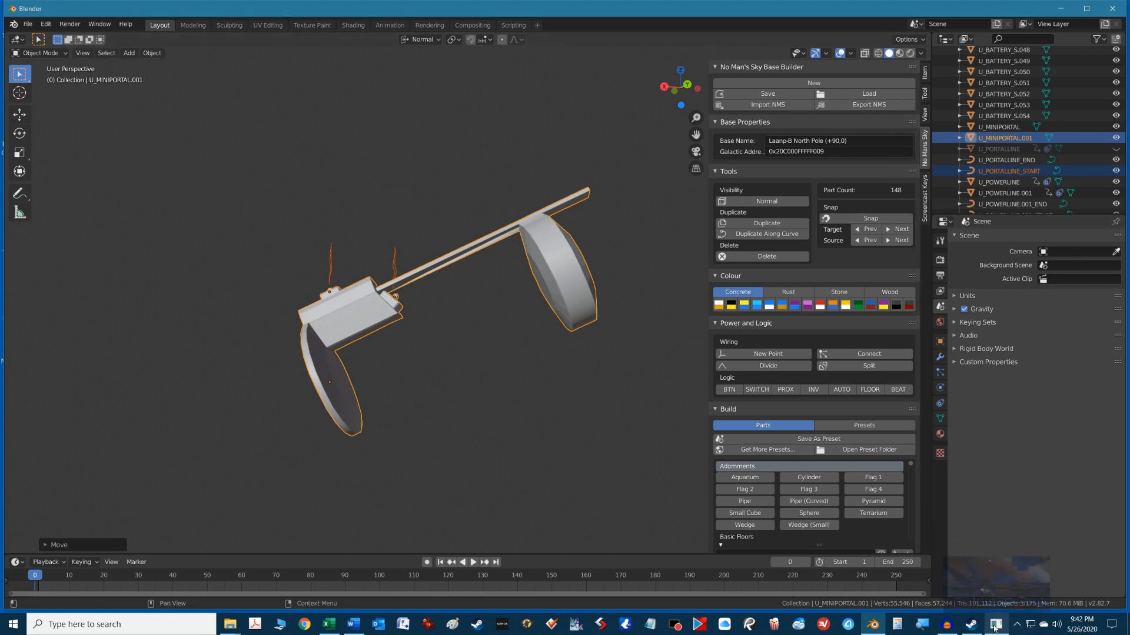
# Step: Launch the NMS Save Editor from the desktop, load the Slot 2 save and open its JSON editor
pyautogui.click(1127, 623)
pyautogui.press('Return')
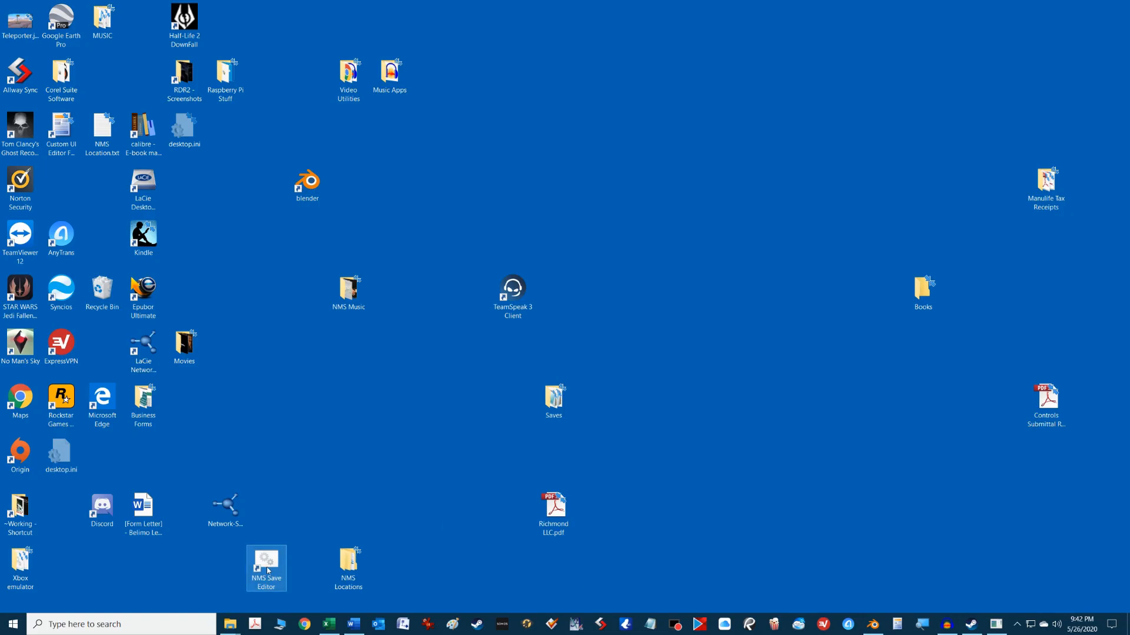
pyautogui.click(617, 278)
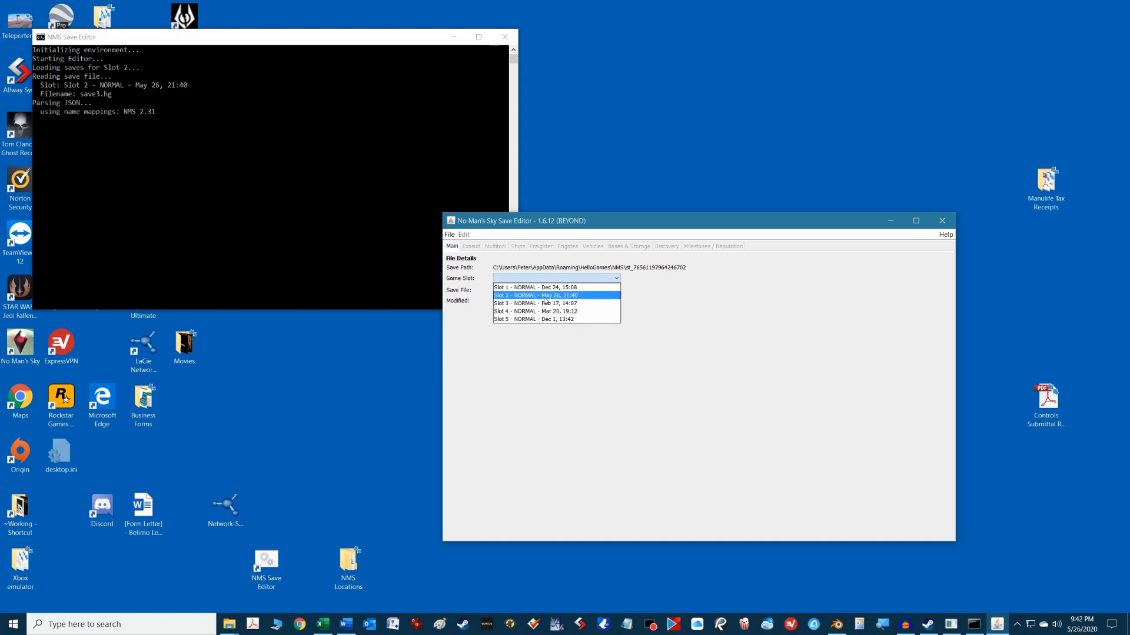
pyautogui.click(544, 296)
pyautogui.click(463, 235)
pyautogui.click(473, 246)
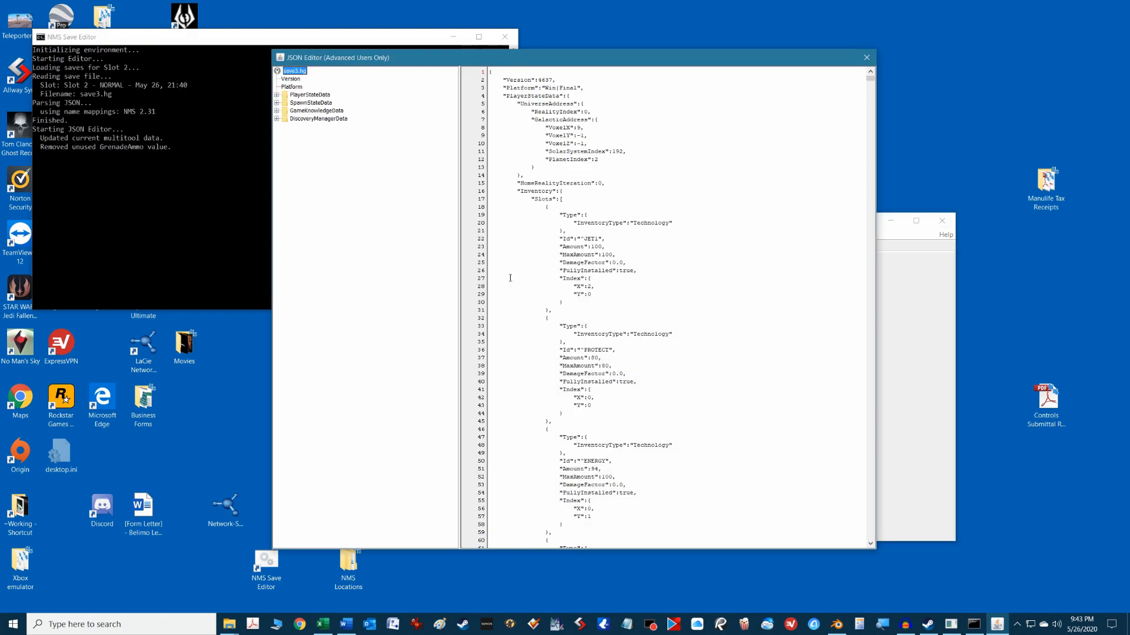
# Step: Replace the whole JSON of base entry [29] under PersistentPlayerBases with the copied base data
pyautogui.scroll(-20, 369, 478)
pyautogui.click(286, 294)
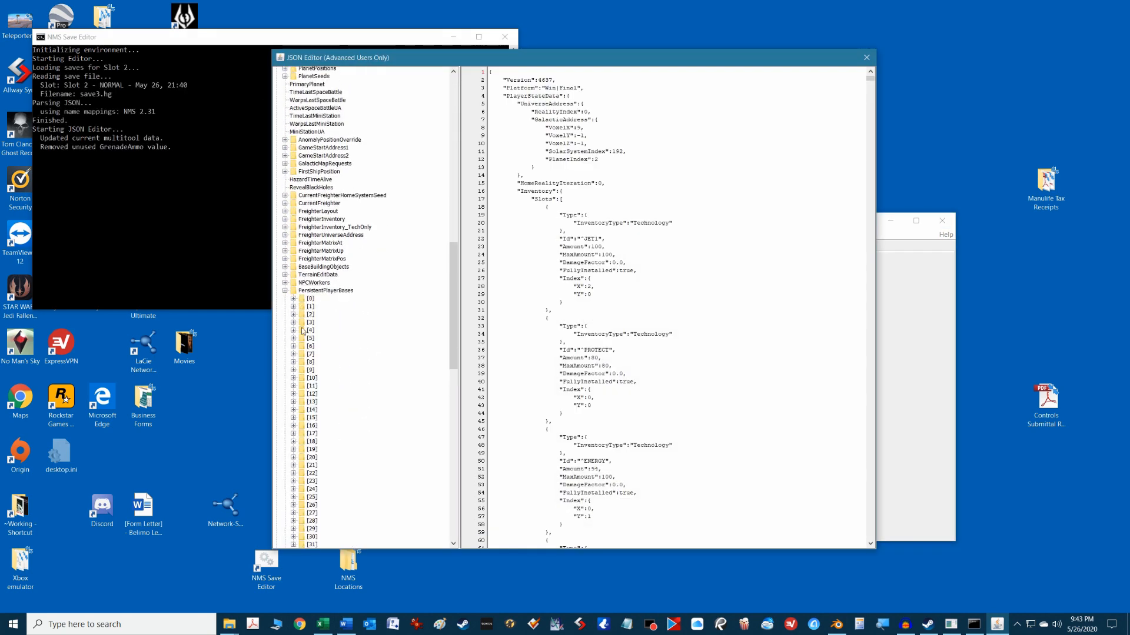
pyautogui.scroll(-3, 309, 406)
pyautogui.click(316, 459)
pyautogui.click(705, 362)
pyautogui.hotkey('ctrl', 'a')
pyautogui.hotkey('ctrl', 'v')
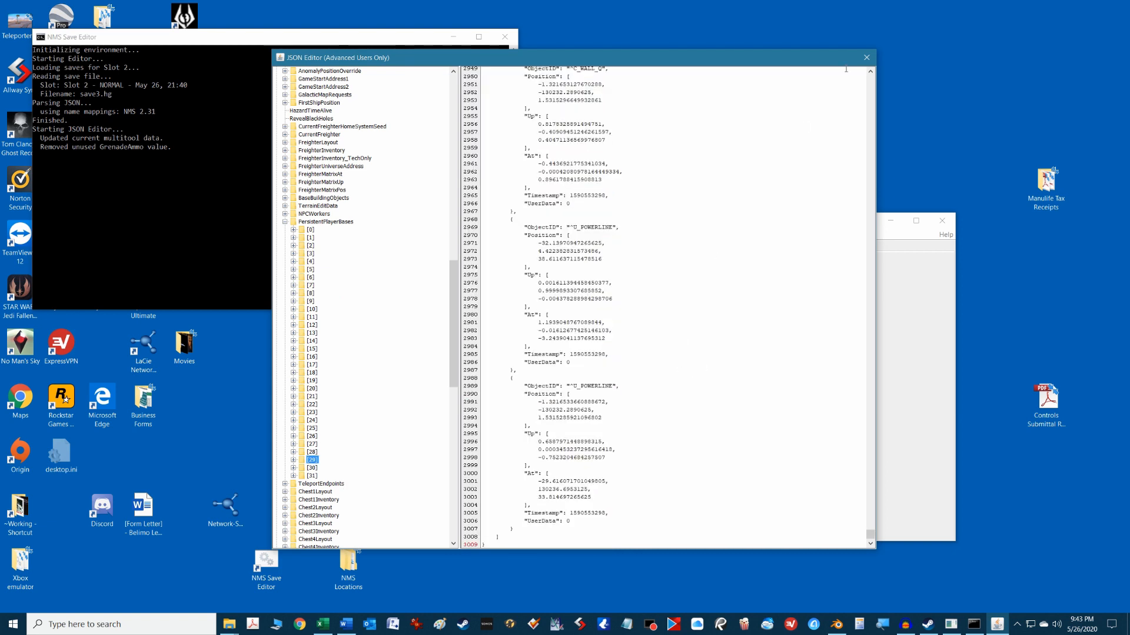
# Step: Close the JSON editor keeping the edits, save the changes to the save file and close the Save Editor
pyautogui.click(866, 58)
pyautogui.click(553, 316)
pyautogui.click(550, 319)
pyautogui.click(942, 221)
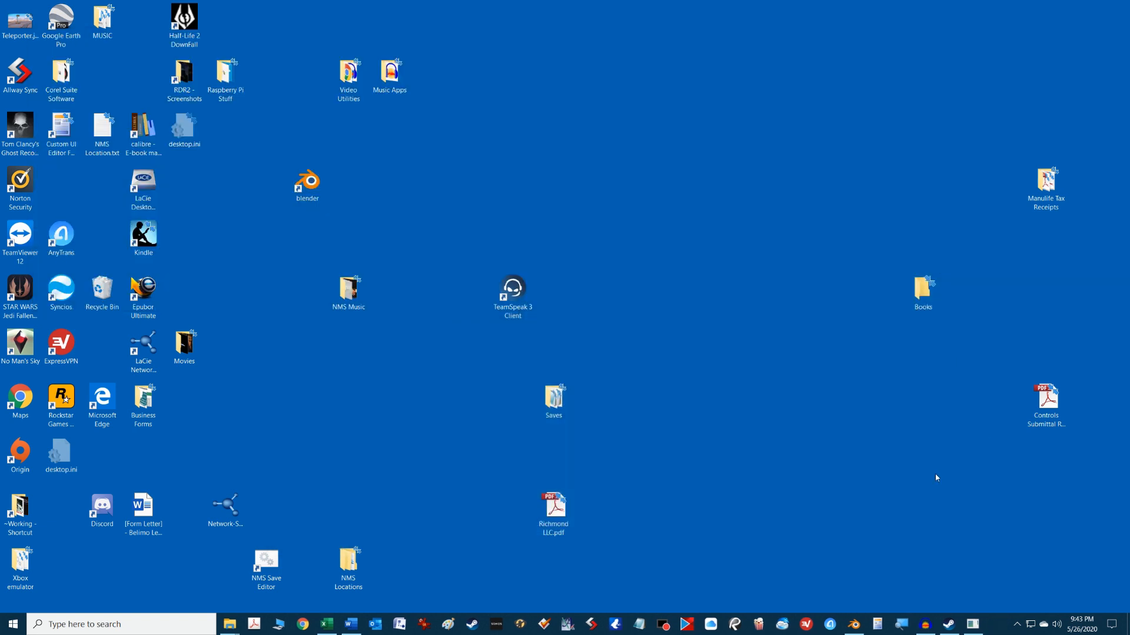
# Step: Switch to No Man's Sky, reload the 5/26/2020 autosave and walk over to the base teleporter
pyautogui.click(995, 624)
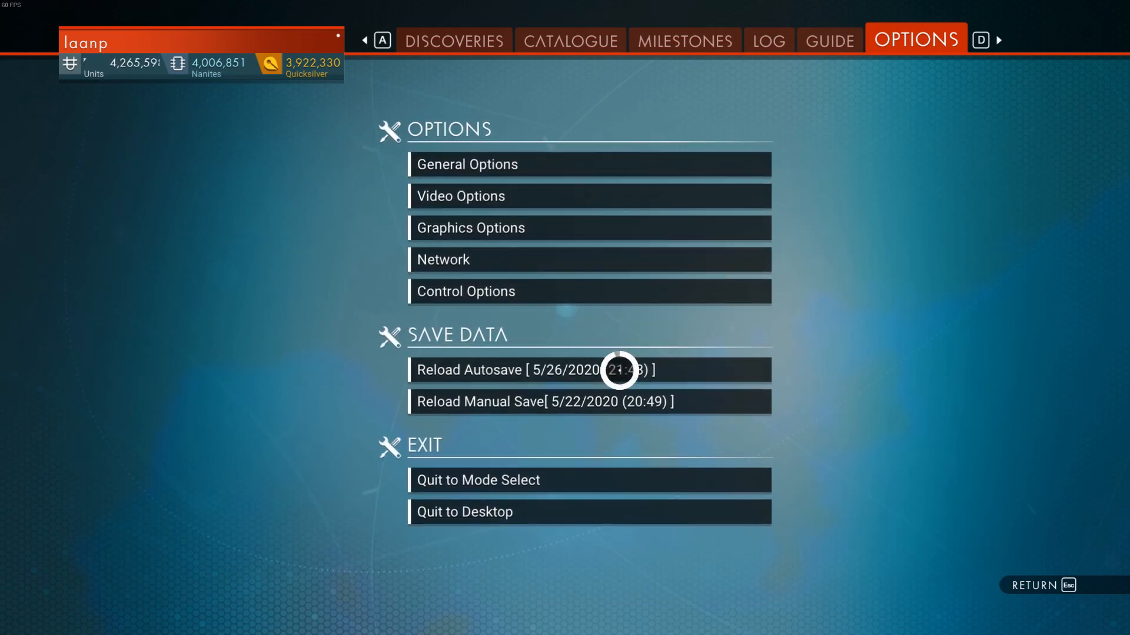
pyautogui.click(626, 368)
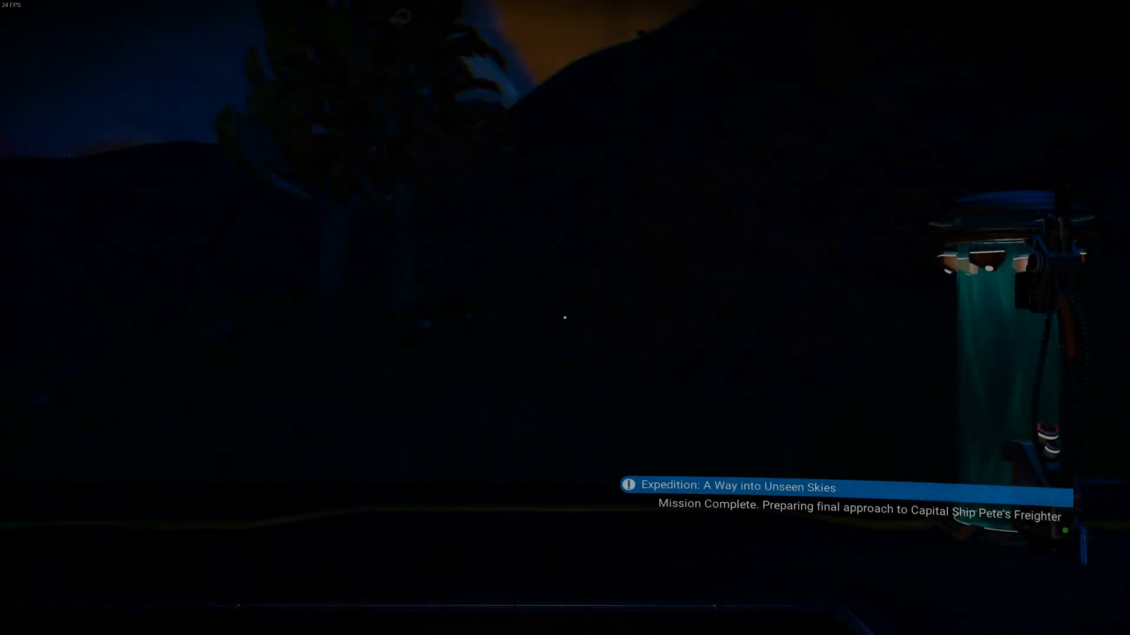
pyautogui.press('w')
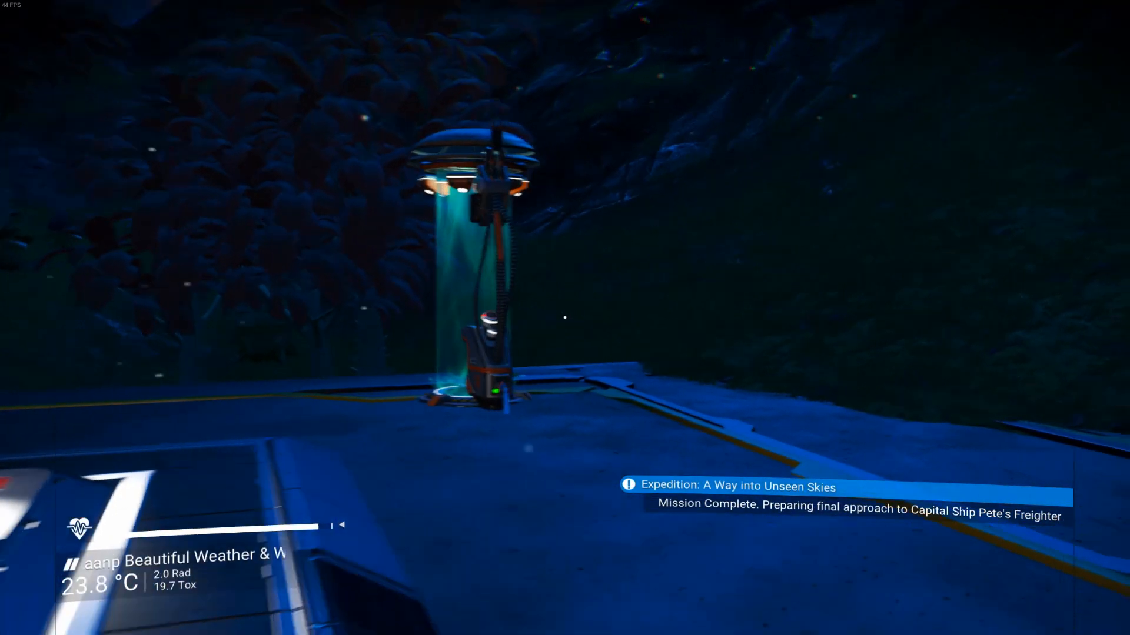
pyautogui.press('shift')
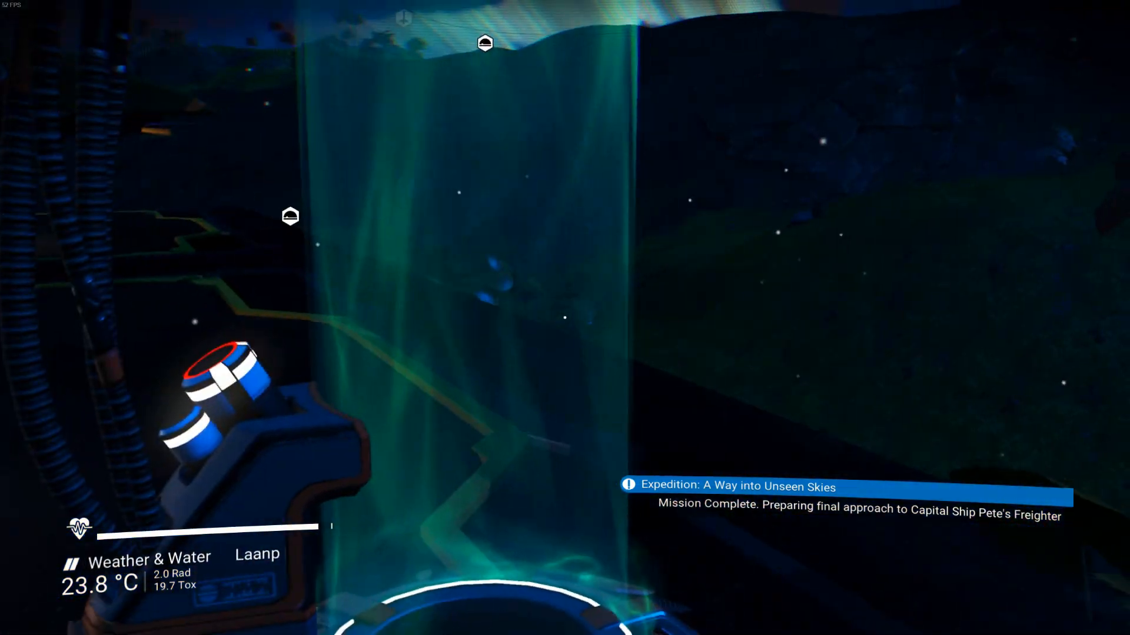